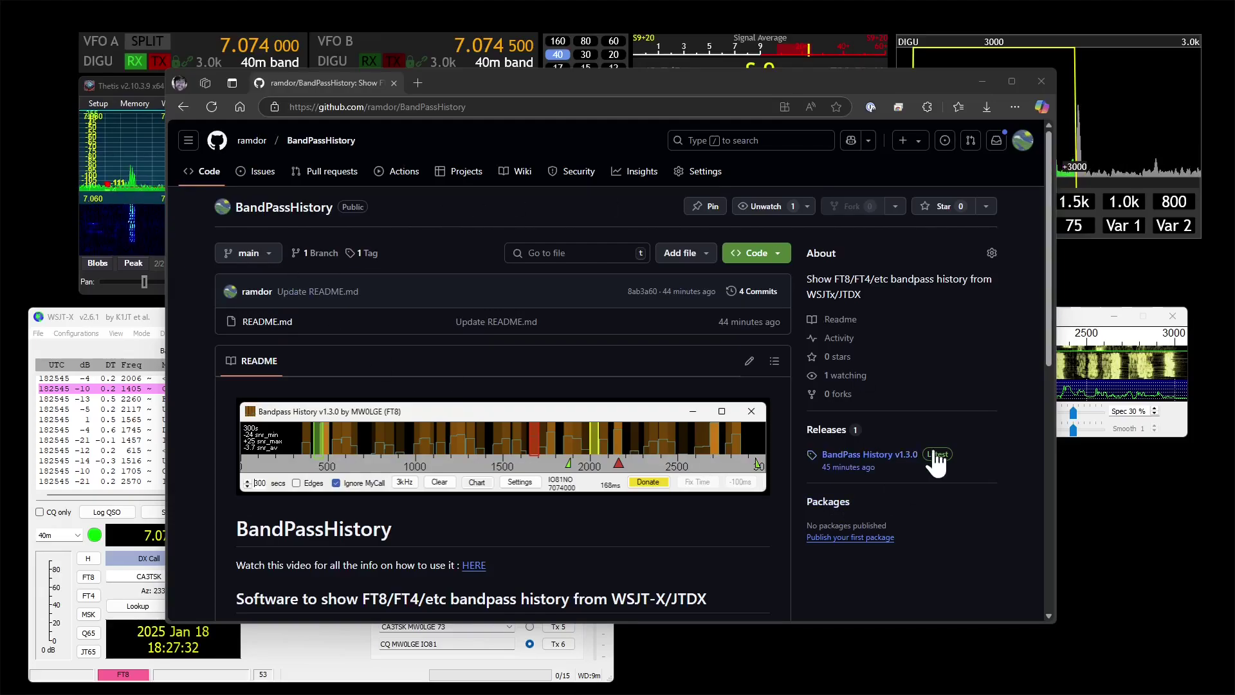
Review the v1.3.0 release downloads on GitHub, then return to the BandPassHistory repository page
click(877, 457)
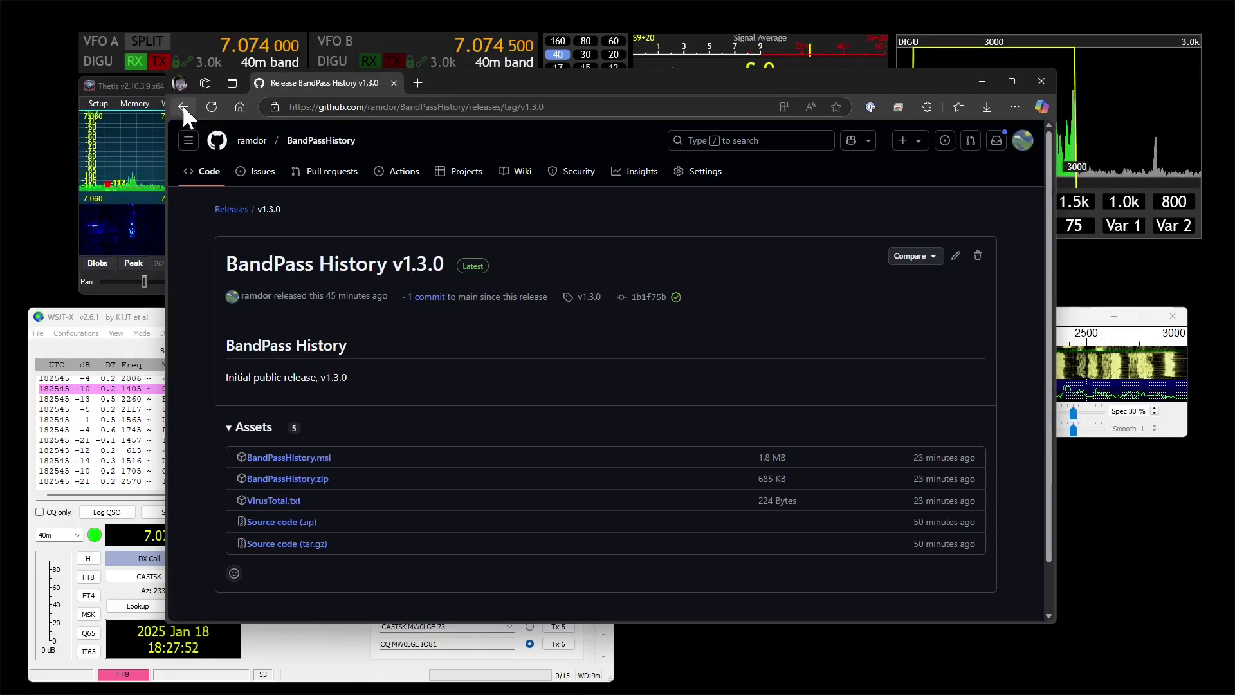
click(184, 106)
scroll(653, 520, down, 1)
scroll(653, 519, up, 1)
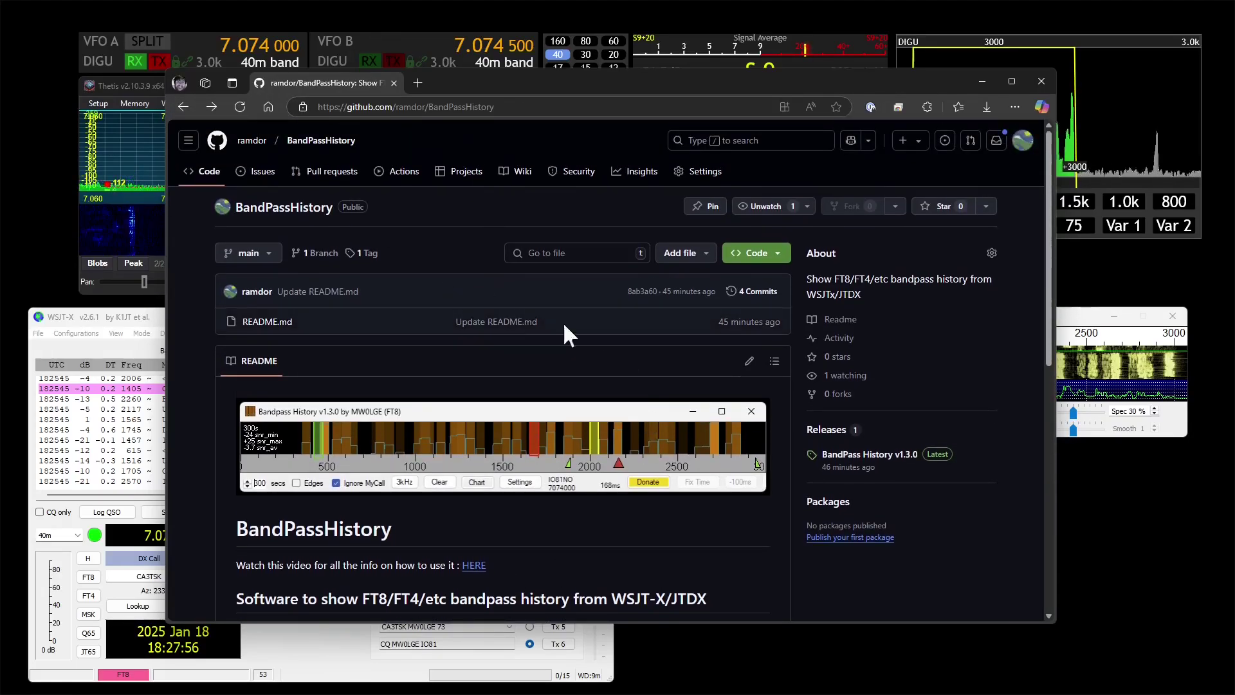
Close the browser, launch Bandpass History from Start search 'ban', and reposition its window
click(1043, 83)
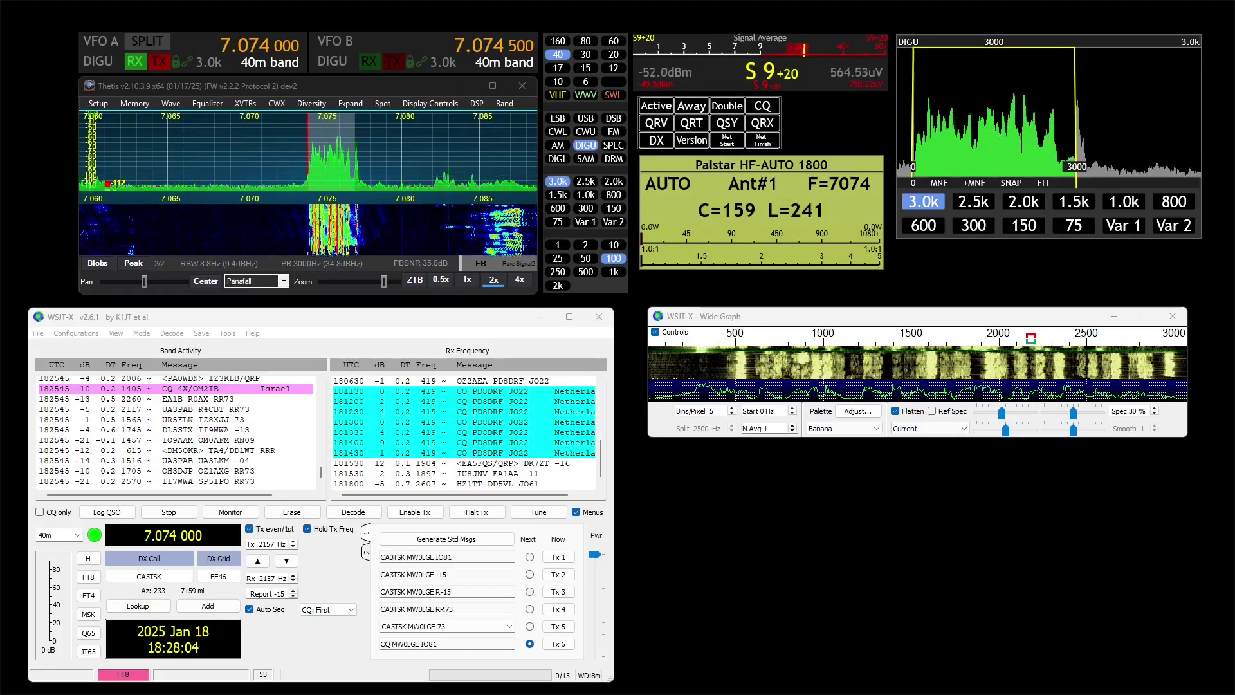
key(super)
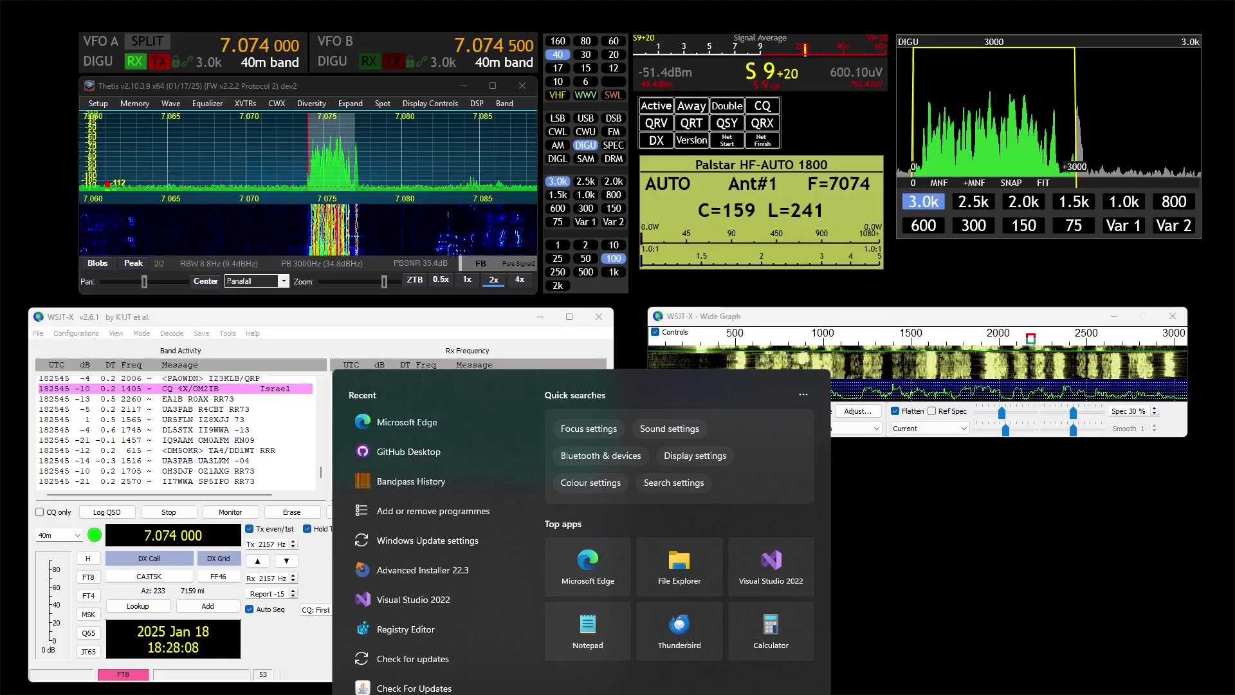
text(ban)
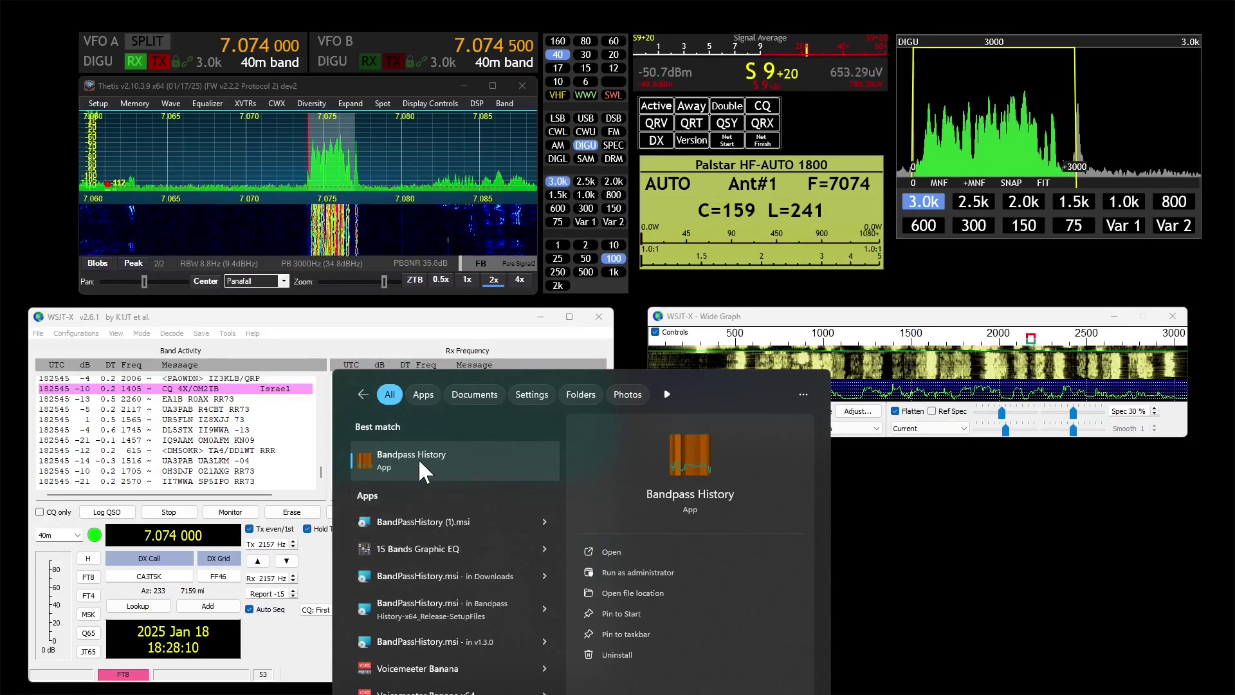
click(419, 458)
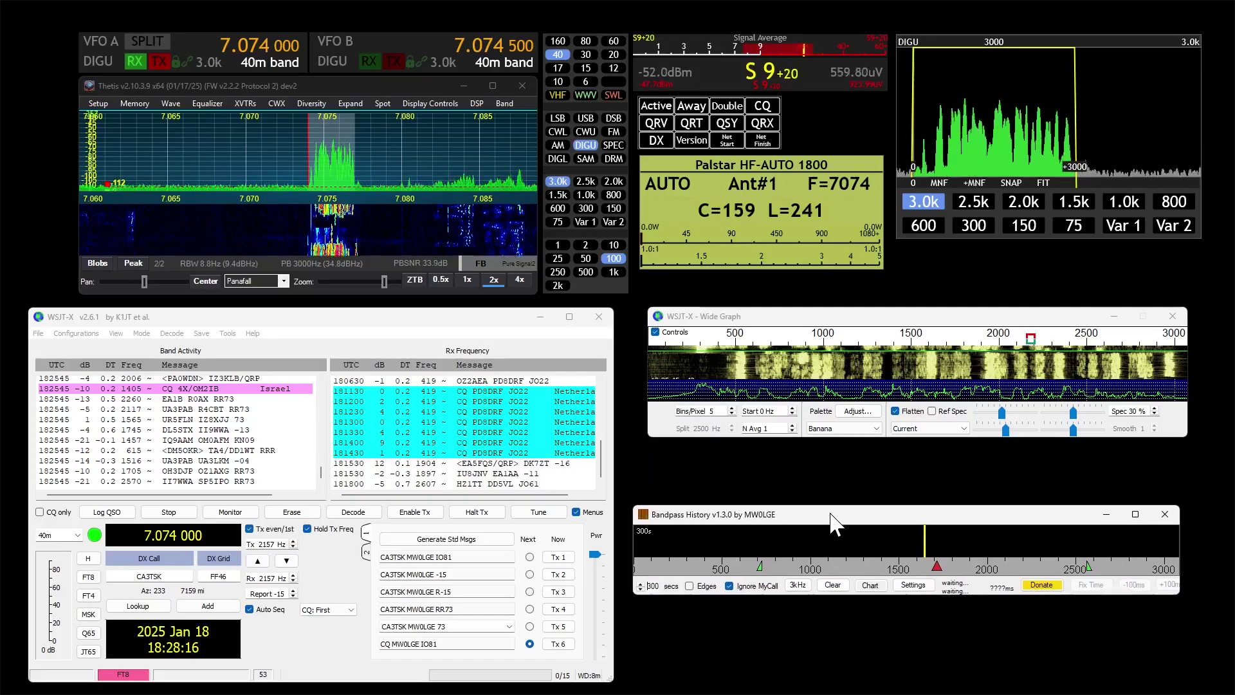
drag(842, 463, 844, 497)
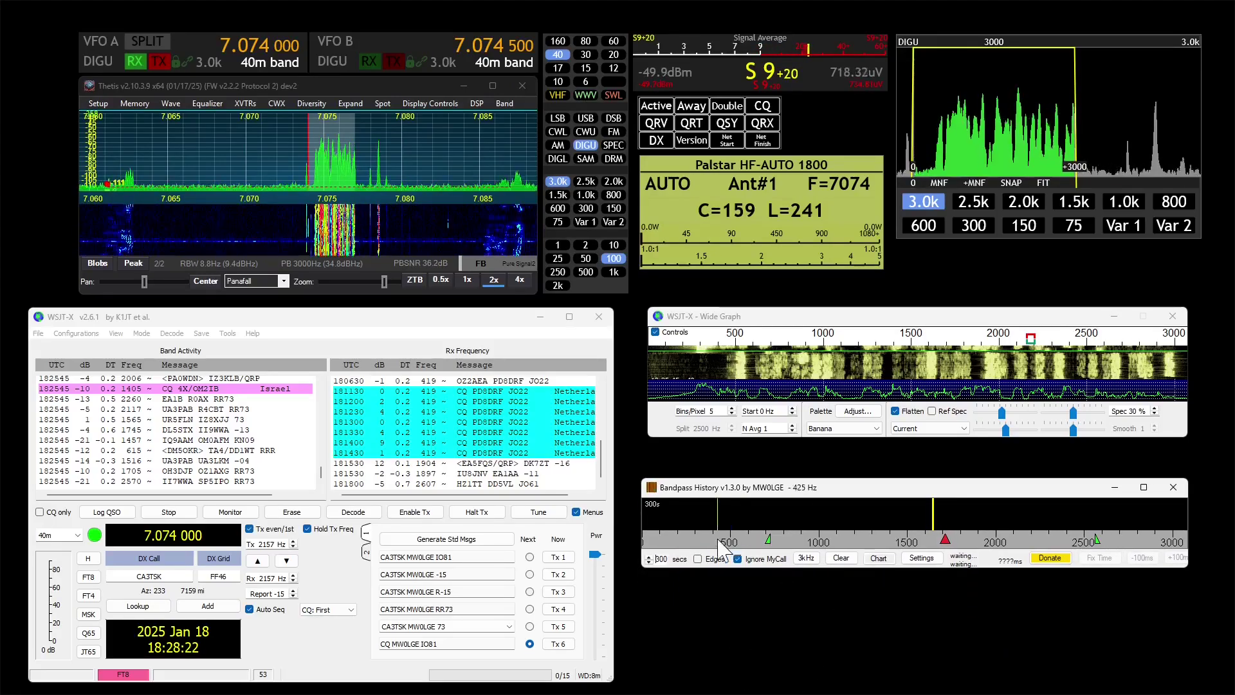
Match Bandpass History's UDP client to WSJT-X's Reporting UDP server at 127.0.0.1 port 2237
click(920, 558)
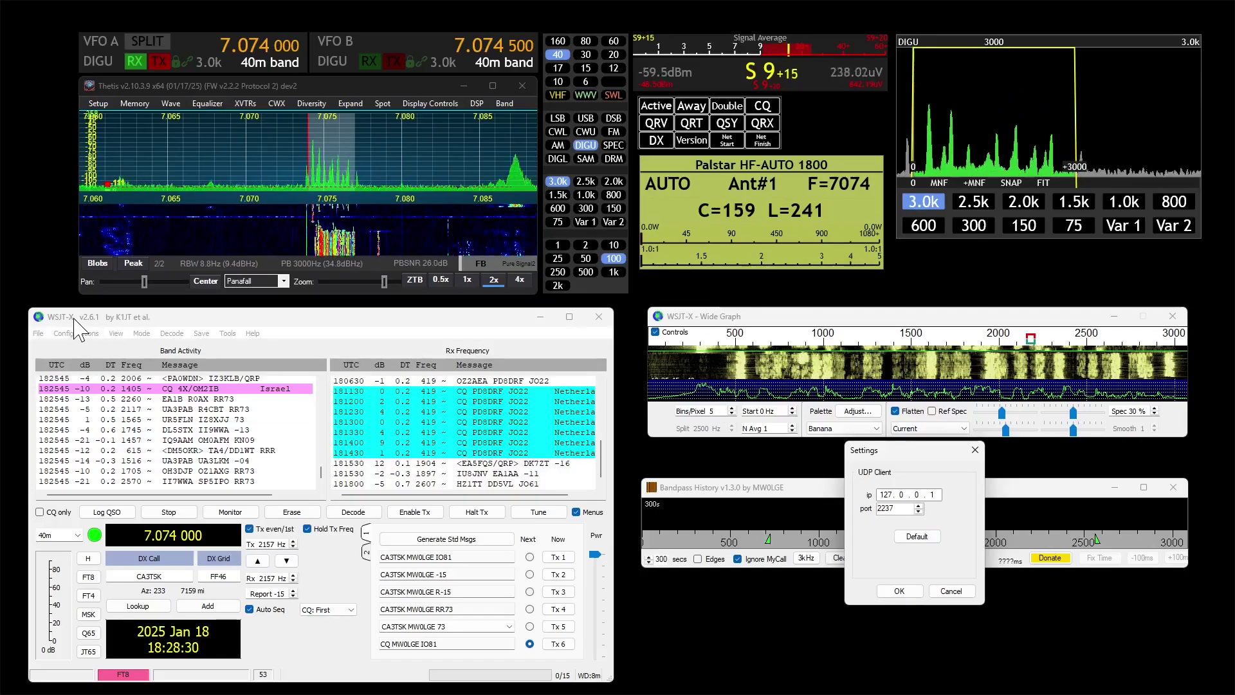
click(38, 333)
click(101, 507)
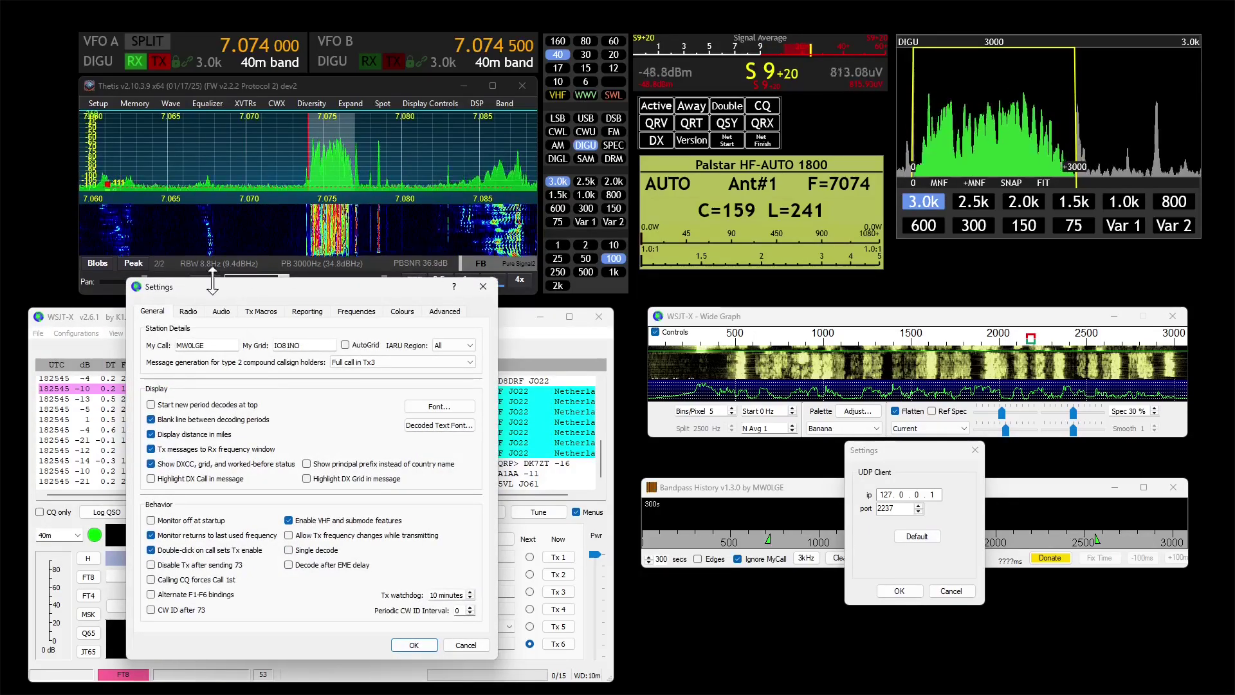
click(306, 313)
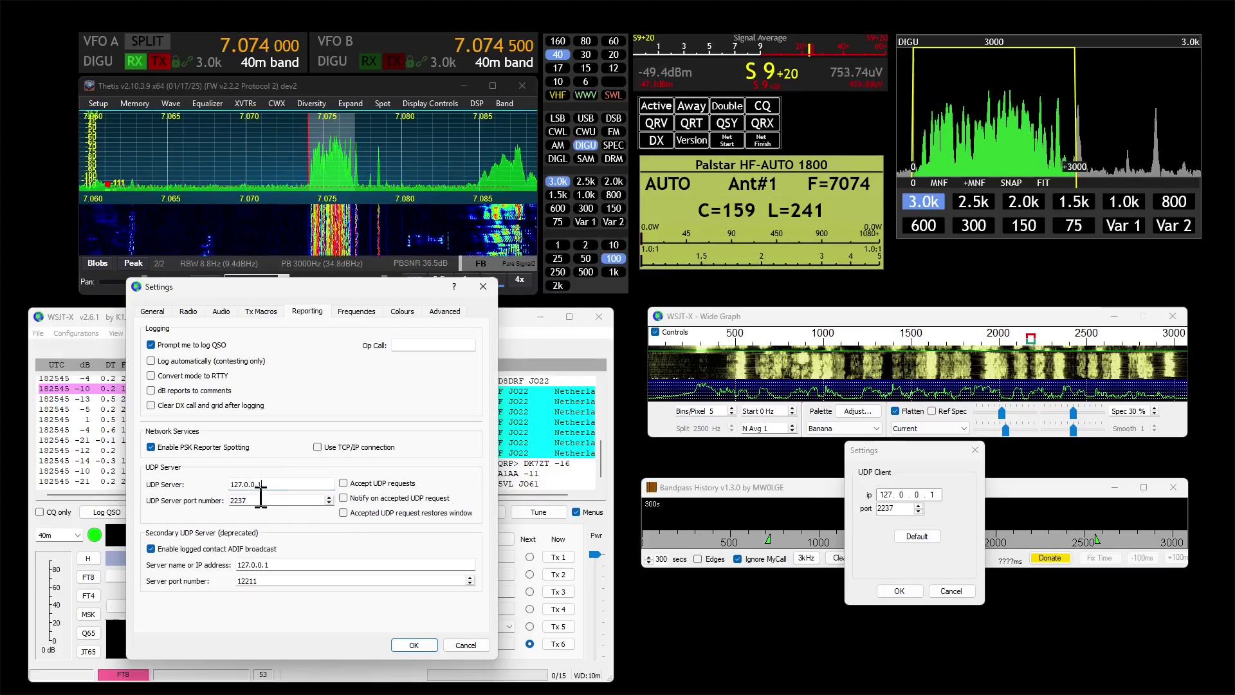
click(890, 513)
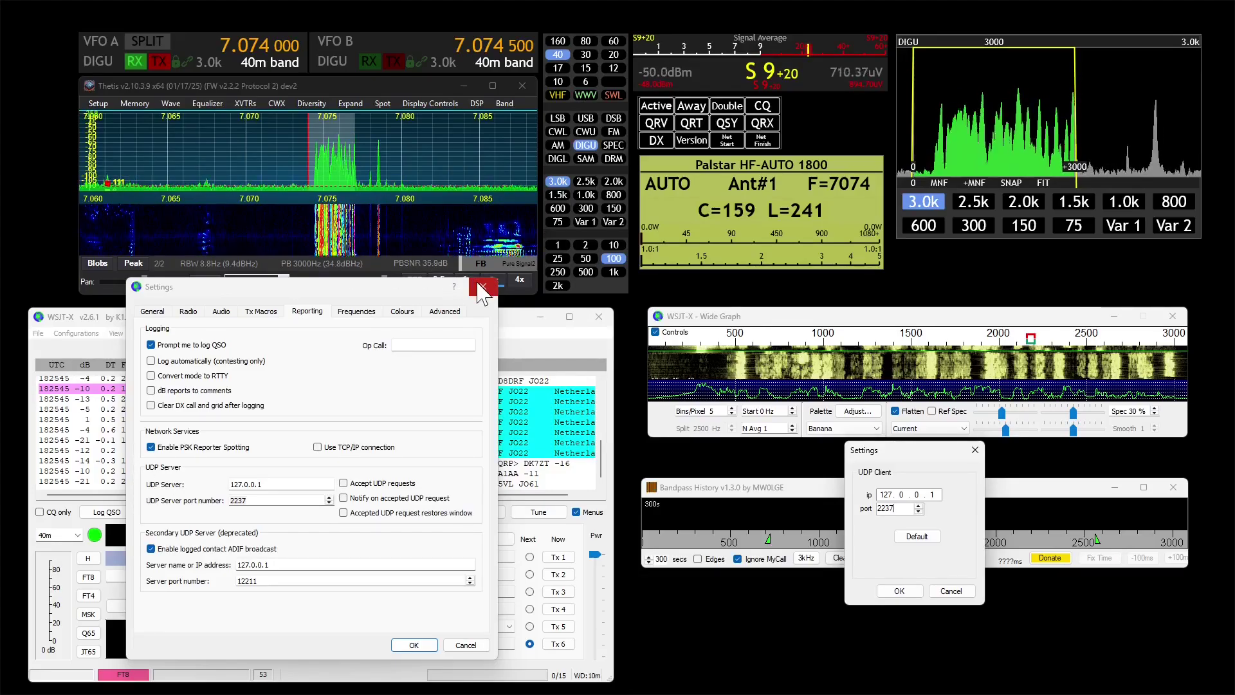
click(483, 288)
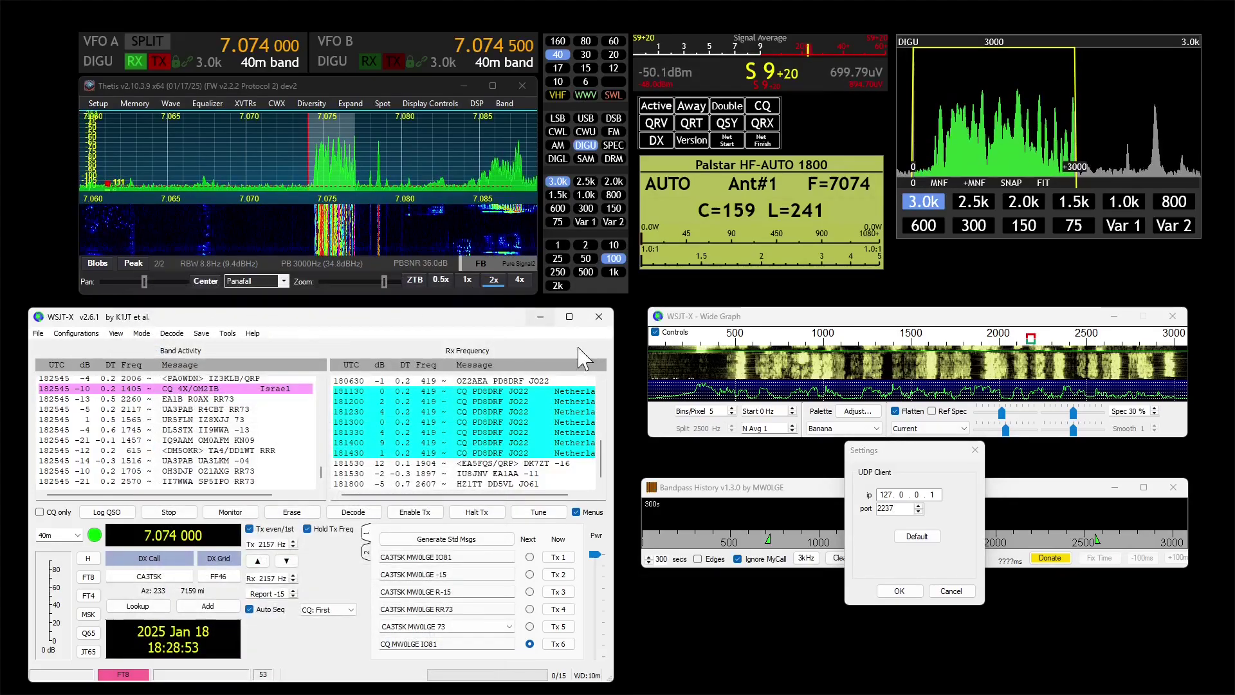
click(904, 591)
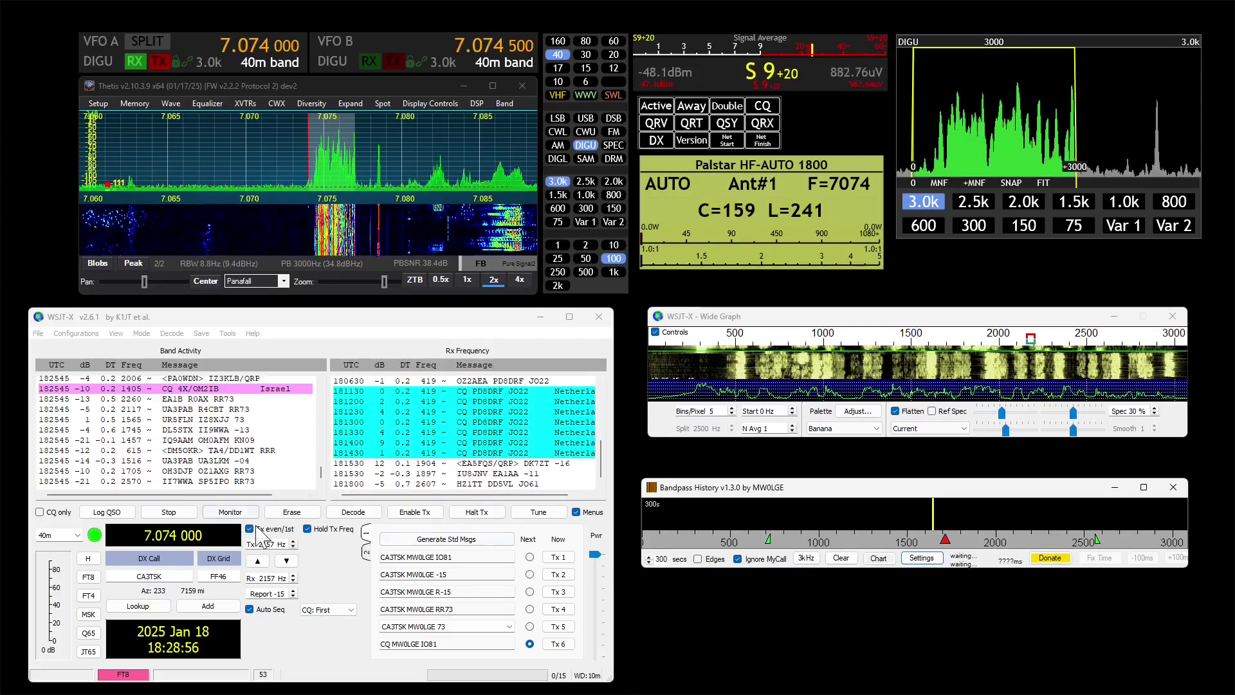
Start WSJT-X monitoring so FT8 decodes on 7.074 MHz feed the Bandpass History display
click(233, 513)
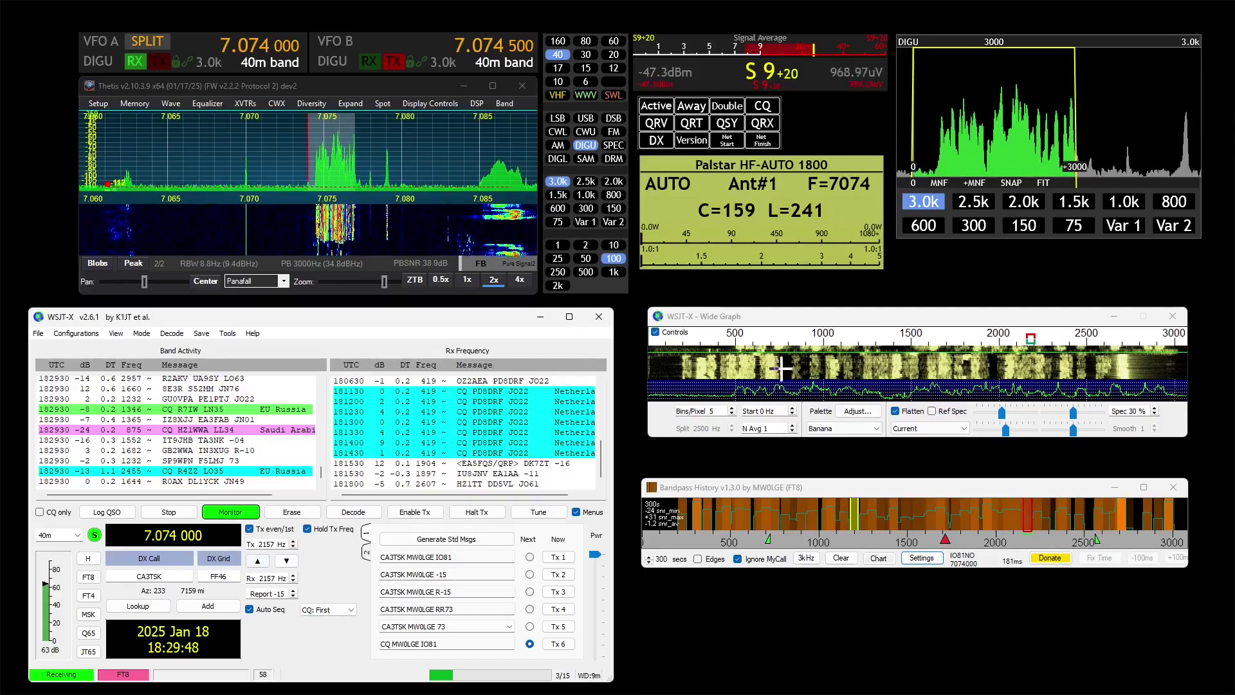
Edit the WSJT-X Tx Hz value through 2096 and 1936, ending at 1947 Hz
double_click(266, 544)
text(2096)
shift+click(1020, 356)
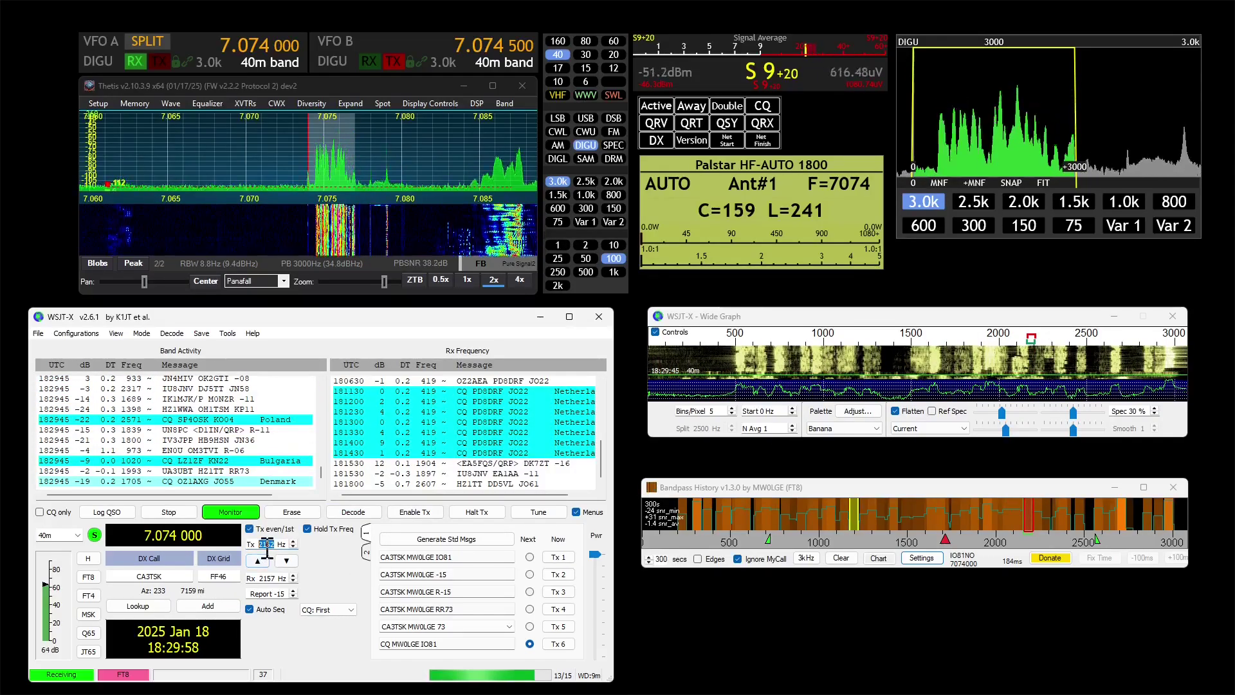
text(1936)
key(Return)
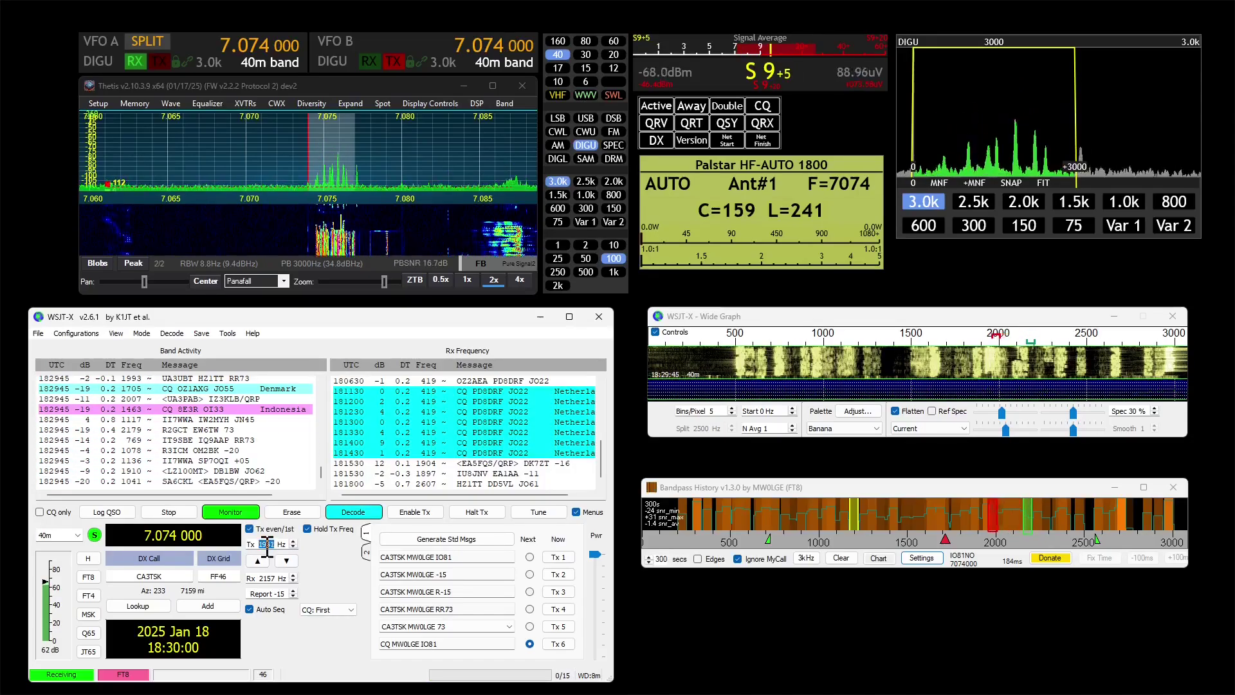
click(1002, 496)
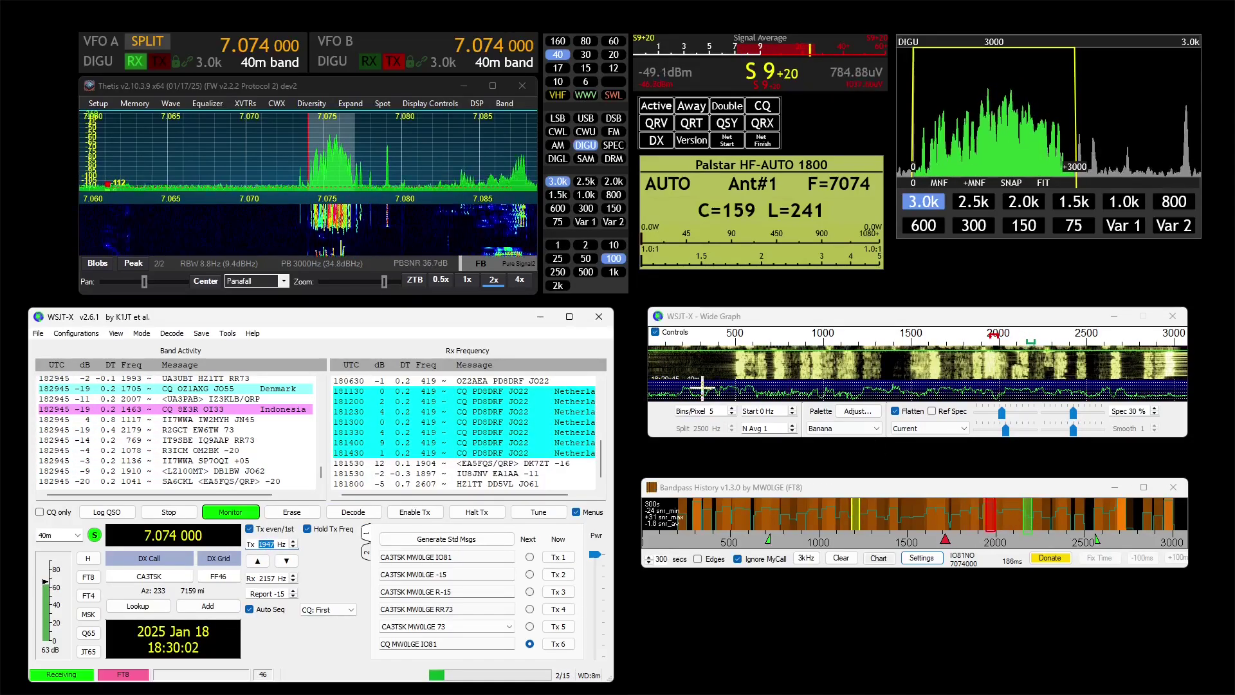
Set Rx and Tx to 1187 Hz on the Wide Graph waterfall and shift the Wide Graph left
click(863, 357)
ctrl+click(862, 357)
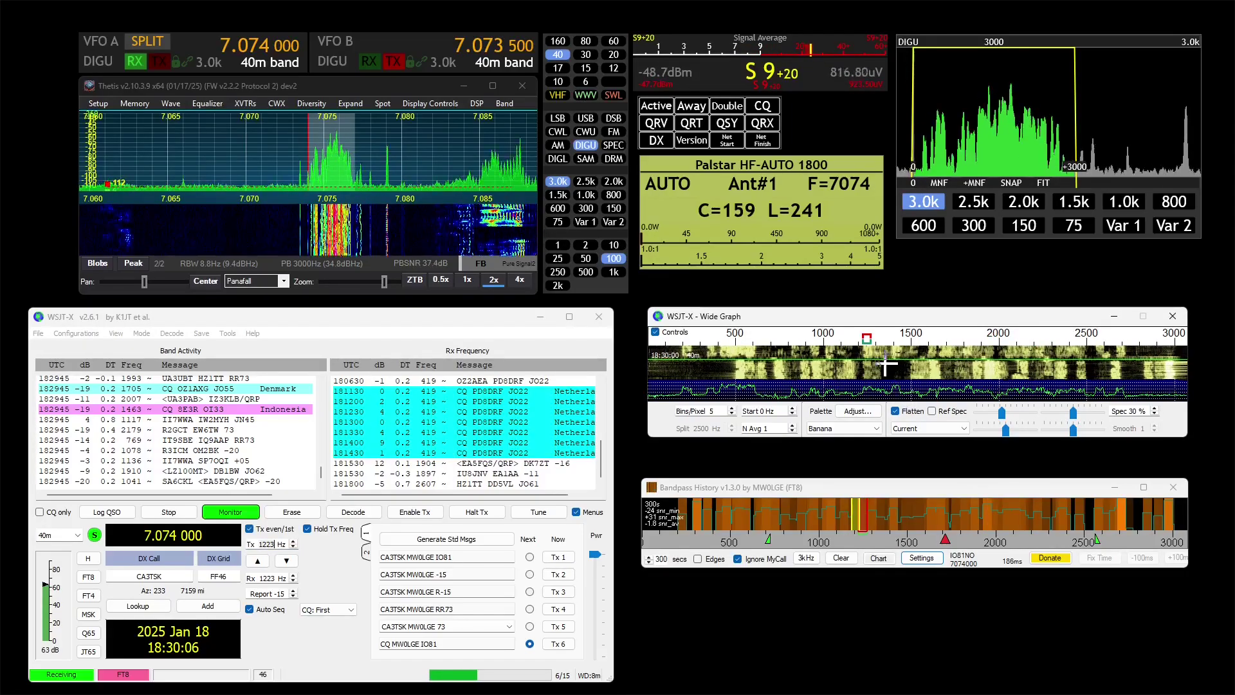
ctrl+click(858, 365)
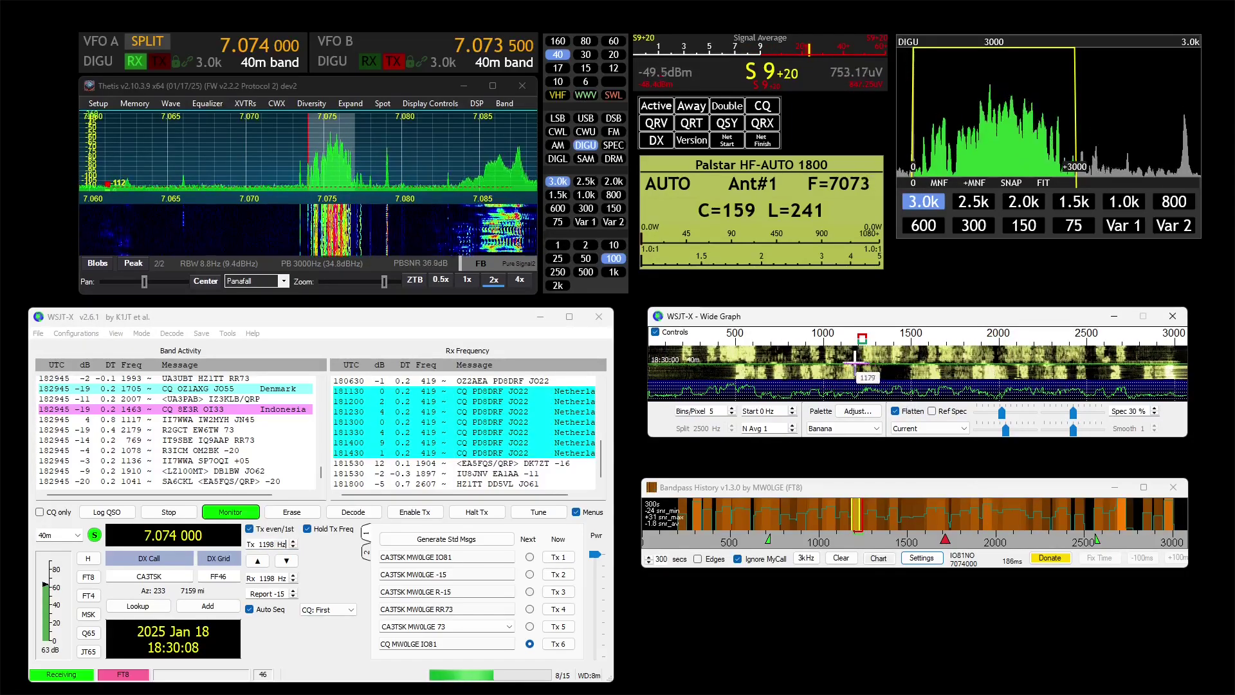
ctrl+click(857, 366)
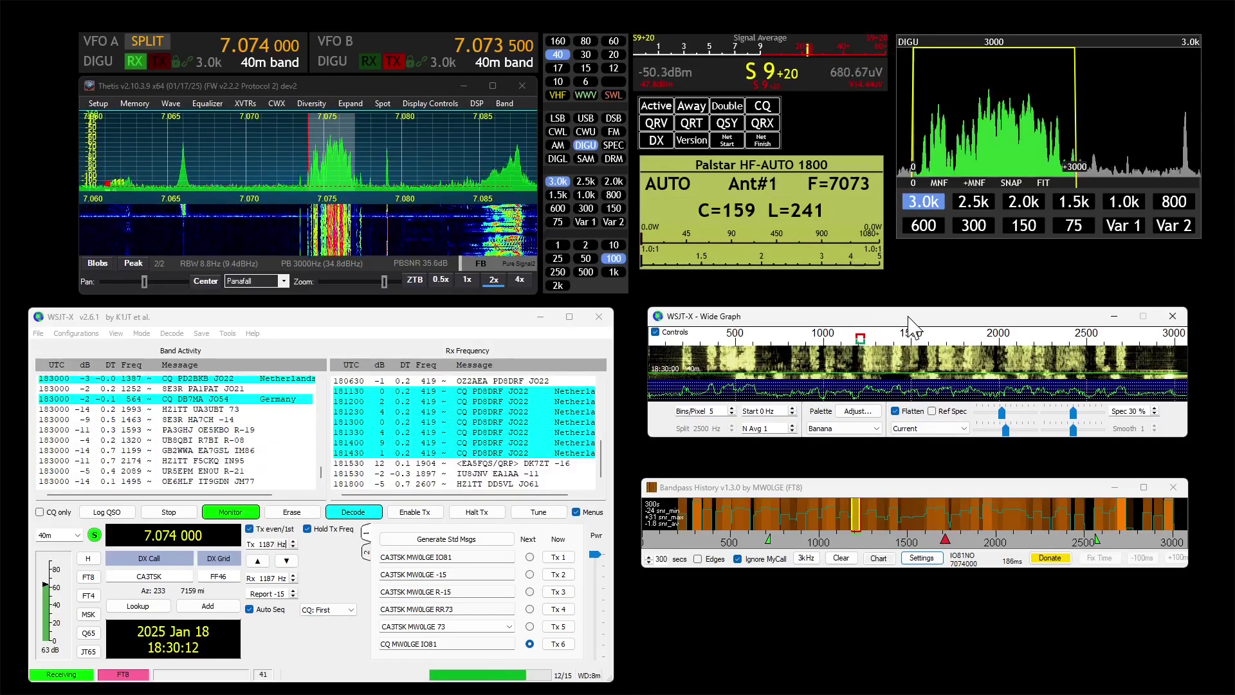
mouse_move(906, 320)
mouse_down()
mouse_move(651, 324)
mouse_move(896, 321)
mouse_up()
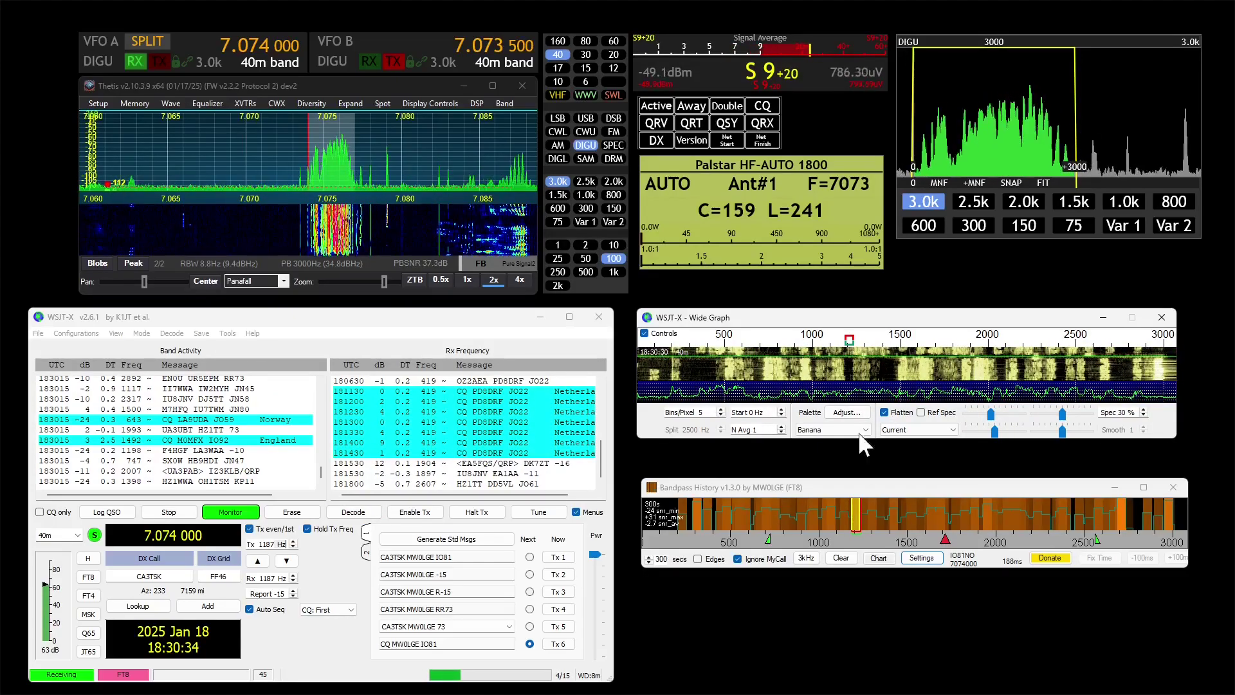
Resize Bandpass History, set its scale to 3kHz (0–3000 Hz), and place it below the Wide Graph
drag(842, 492, 716, 473)
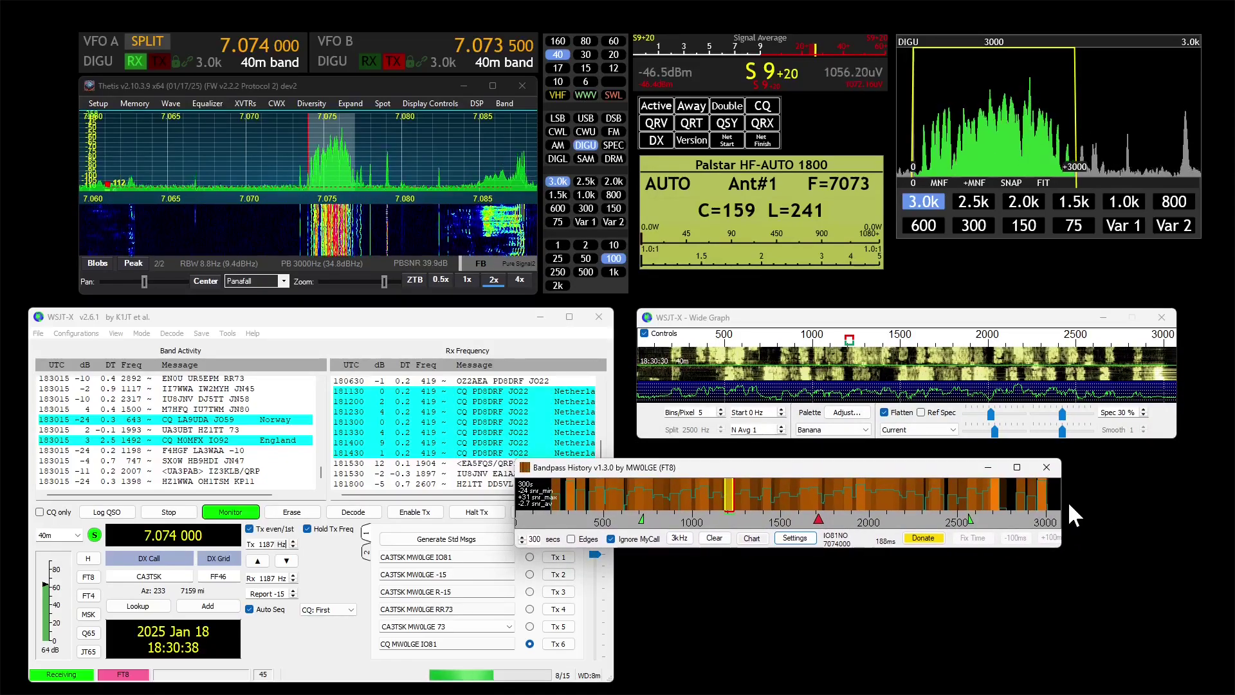
drag(1061, 500, 1213, 502)
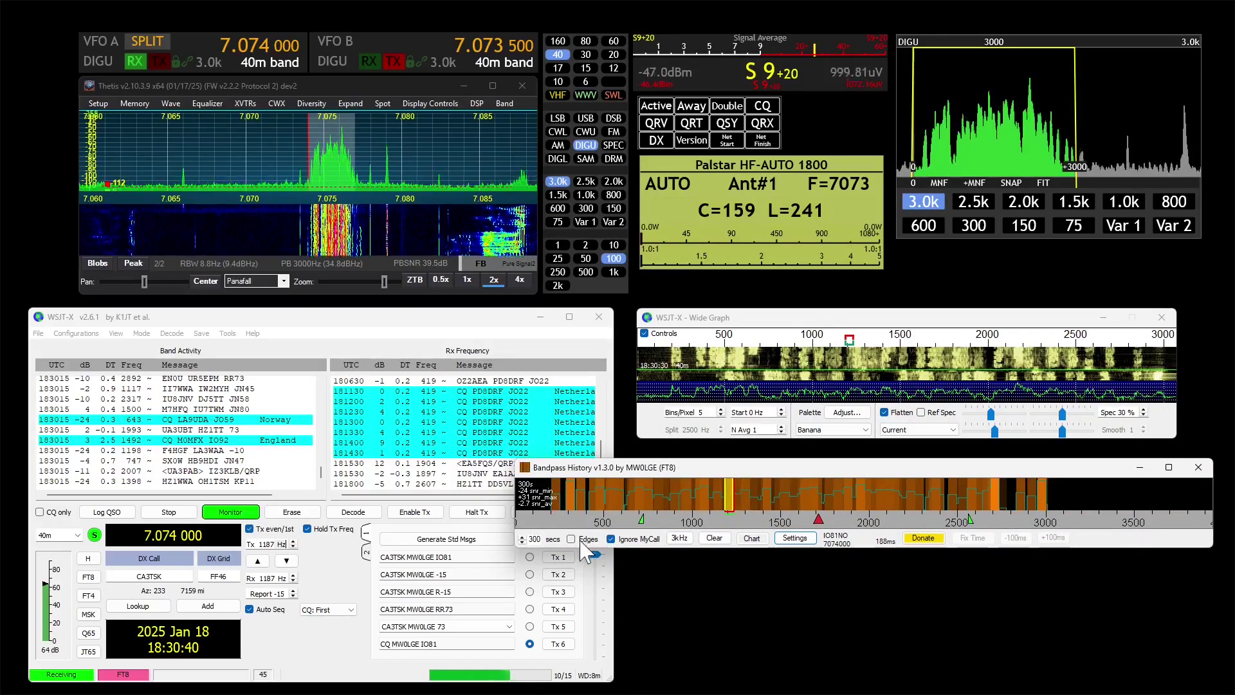
click(670, 539)
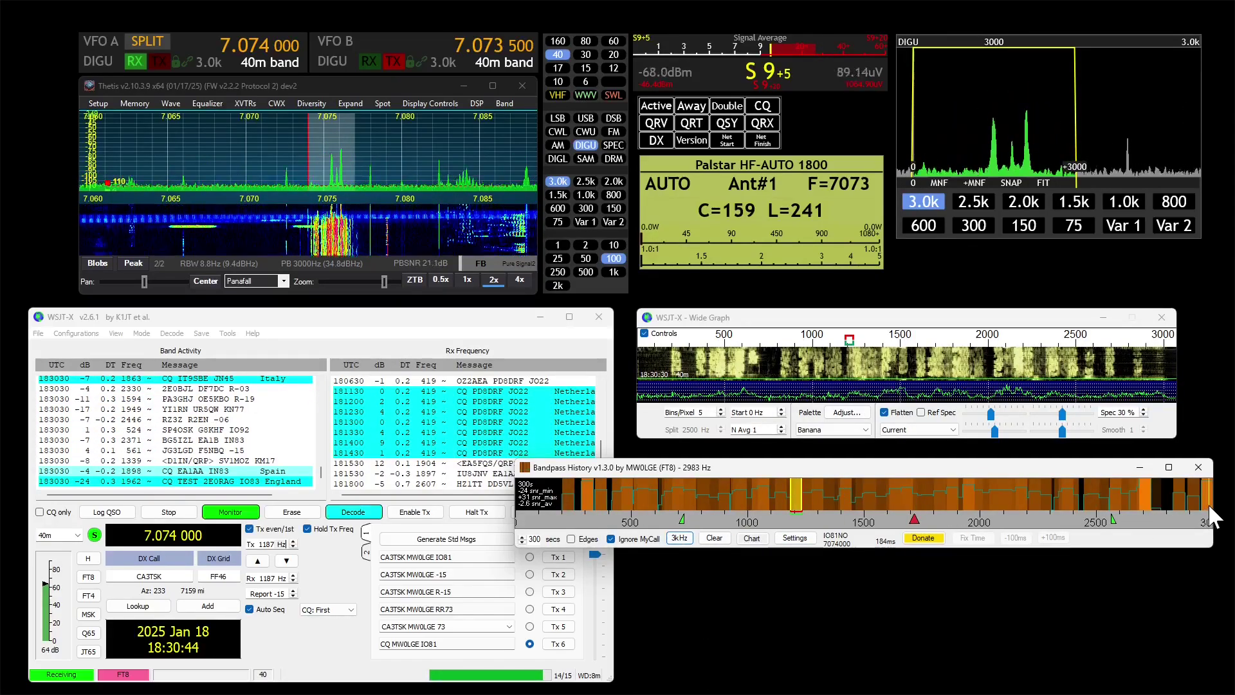
drag(1213, 514, 1224, 504)
drag(774, 473, 894, 355)
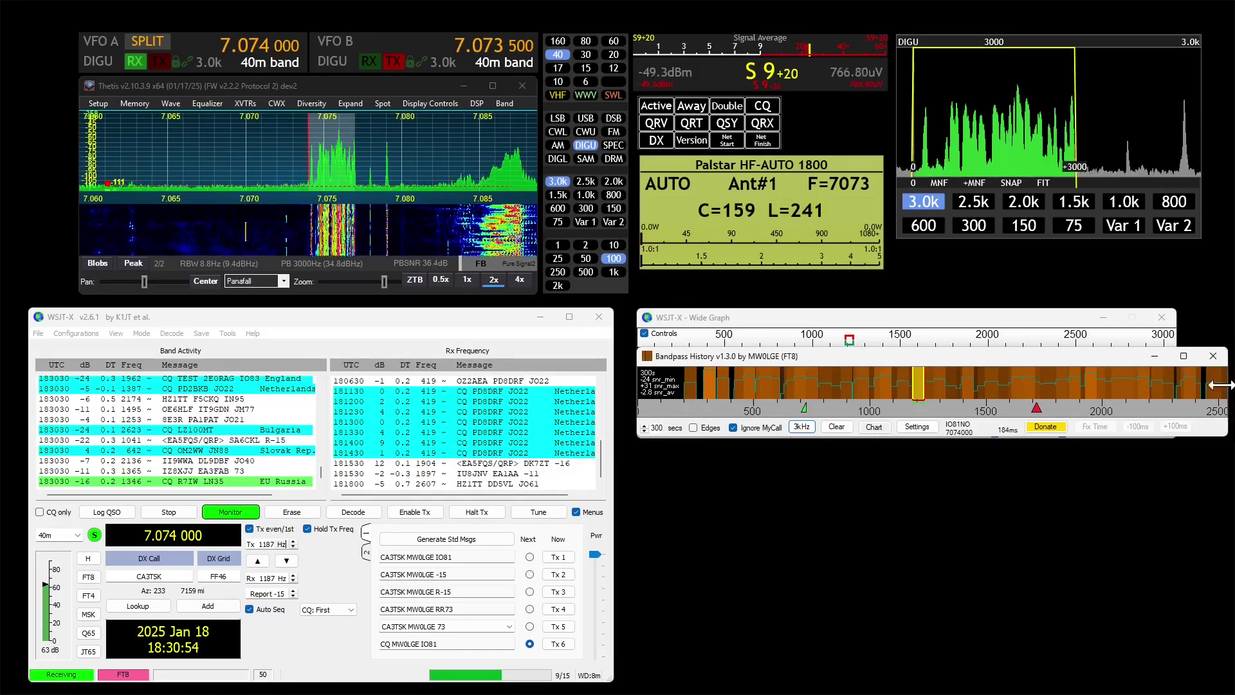
drag(1218, 385, 1174, 385)
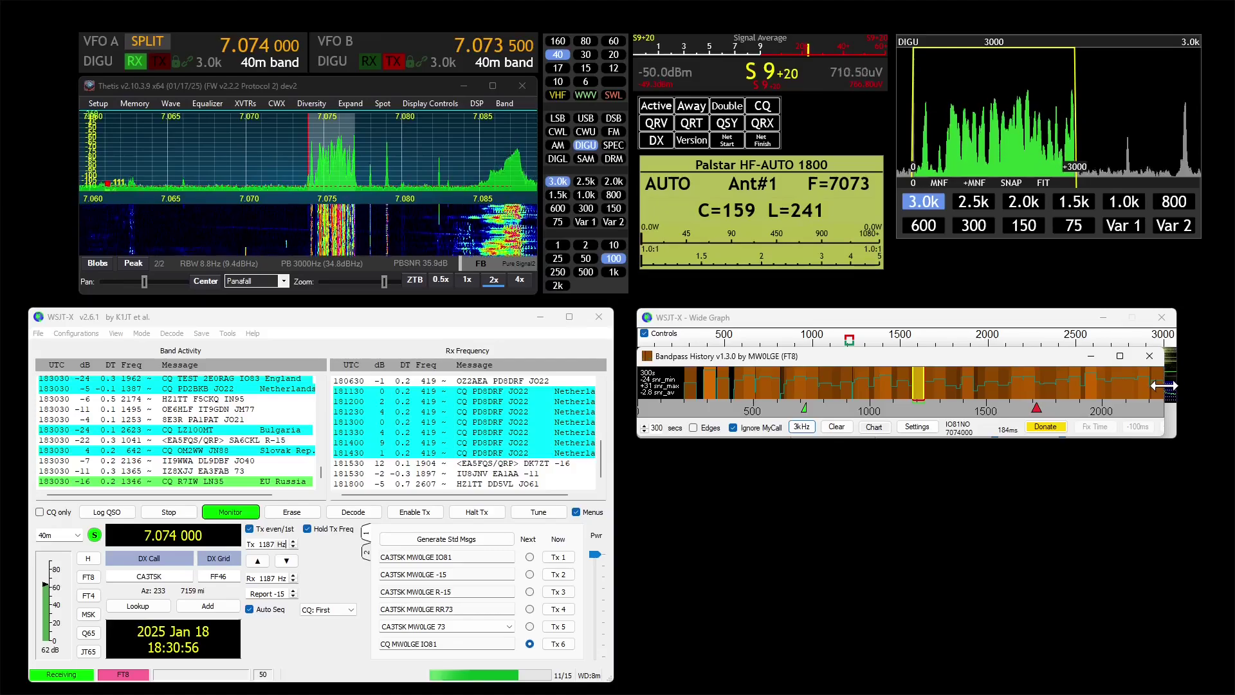
click(802, 427)
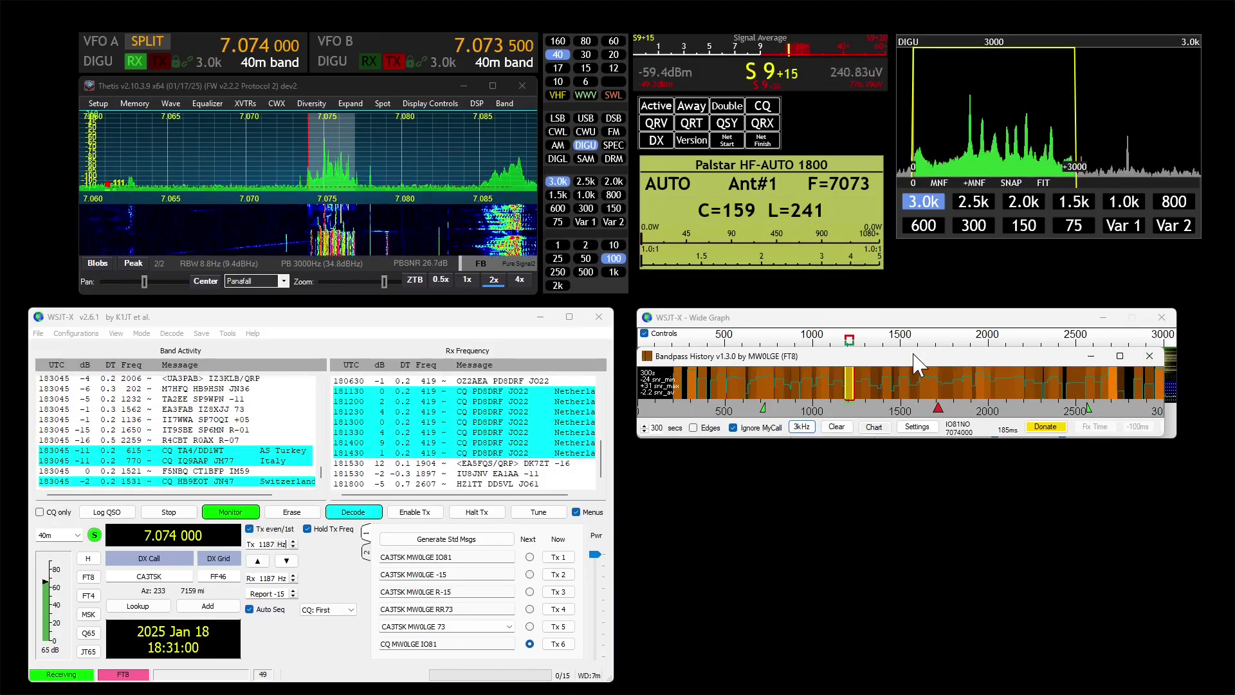
drag(920, 365, 920, 463)
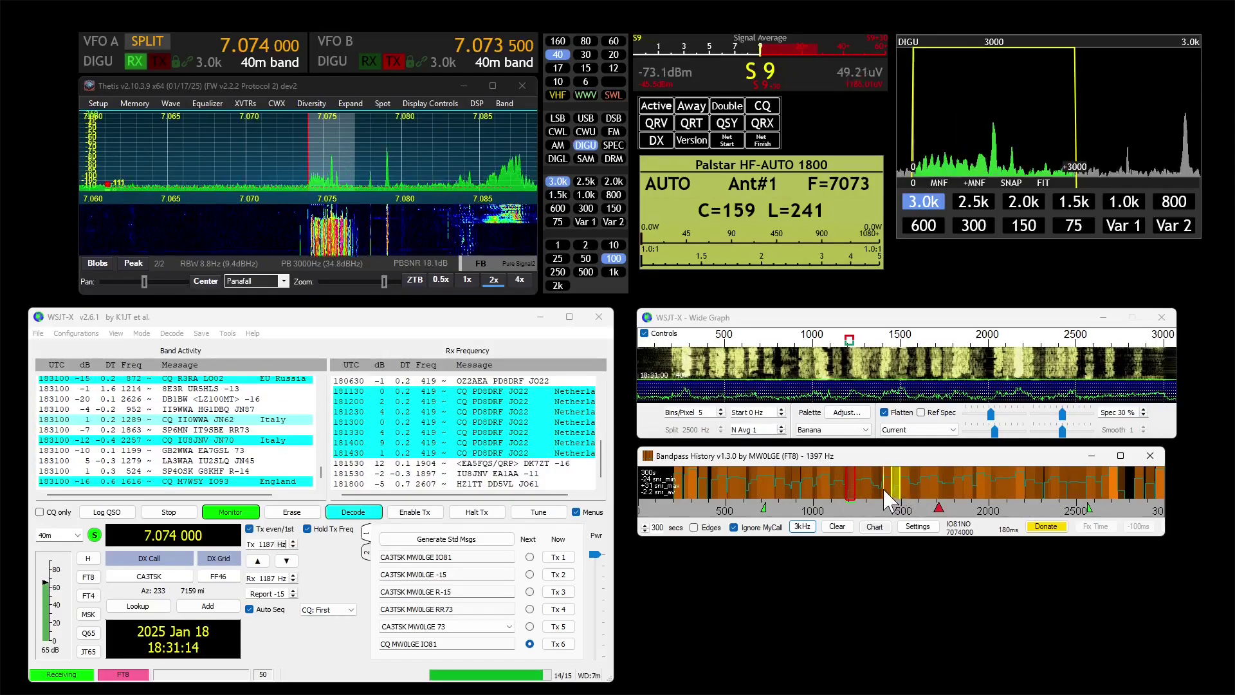
Set the Rx & Tx offset from the Wide Graph scale, moving the red Tx marker up to 1348 Hz
right_click(894, 338)
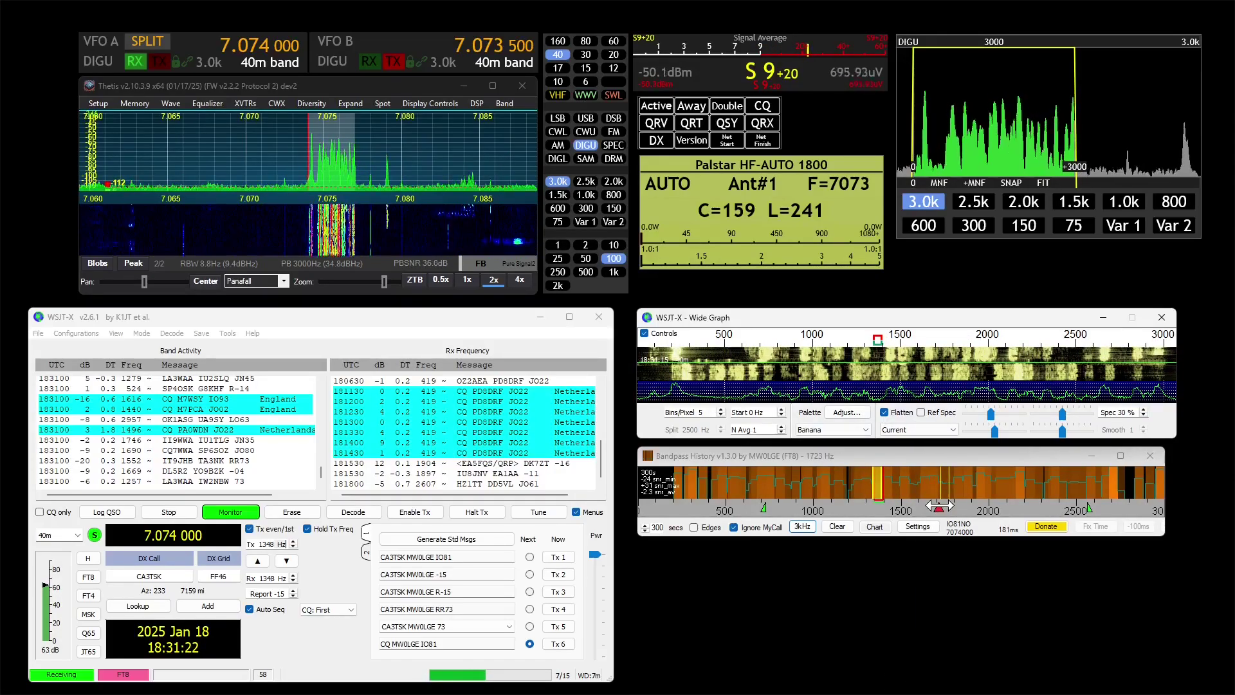
drag(939, 507, 951, 508)
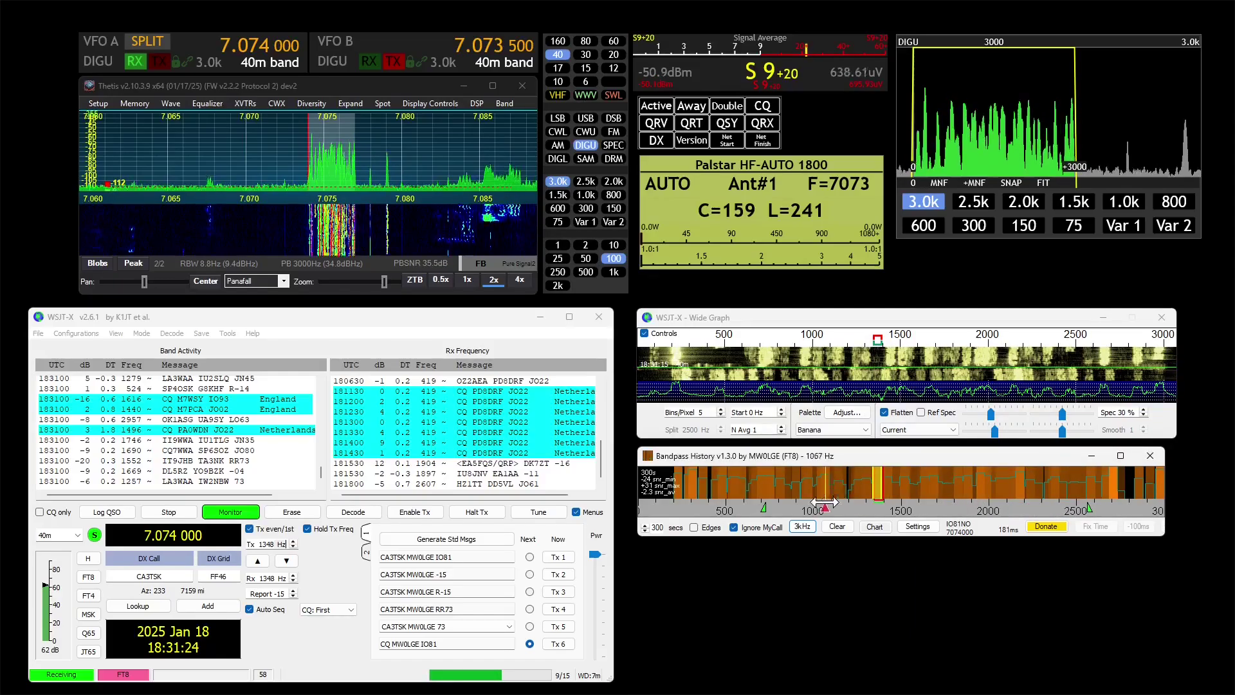
mouse_move(729, 515)
mouse_down()
mouse_move(705, 515)
mouse_move(1096, 514)
mouse_up()
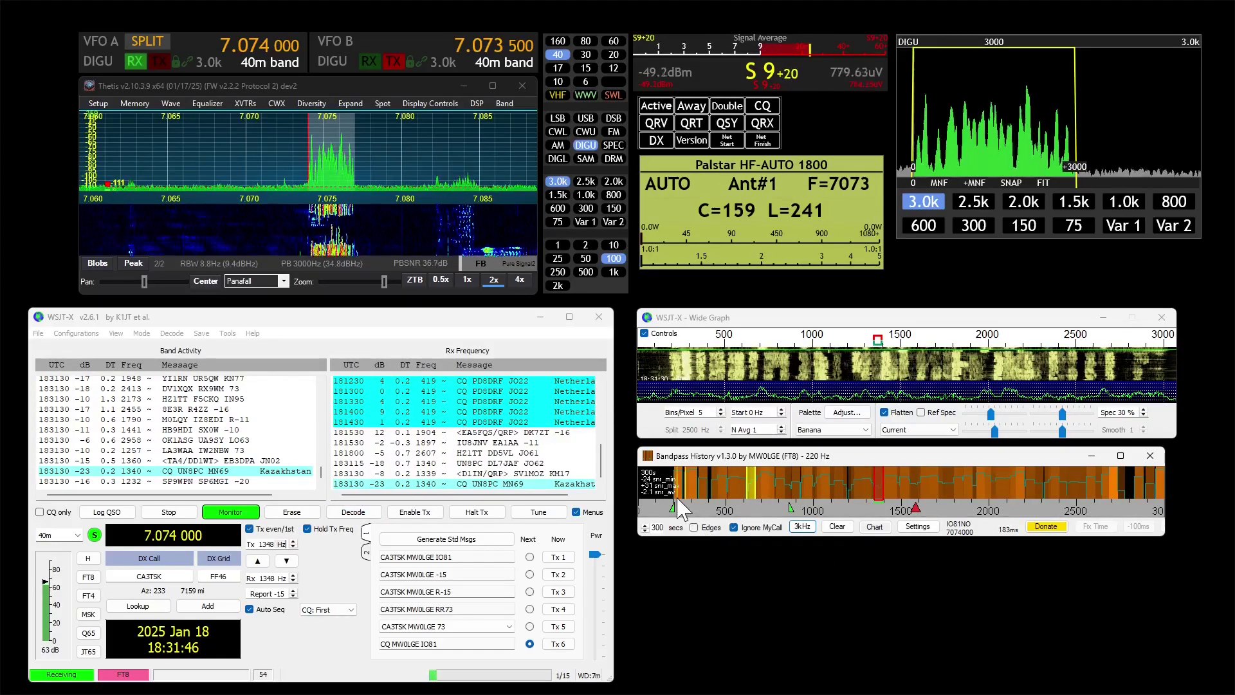
Turn on Edges, clear the passband history, and try other secs values such as 75
click(707, 532)
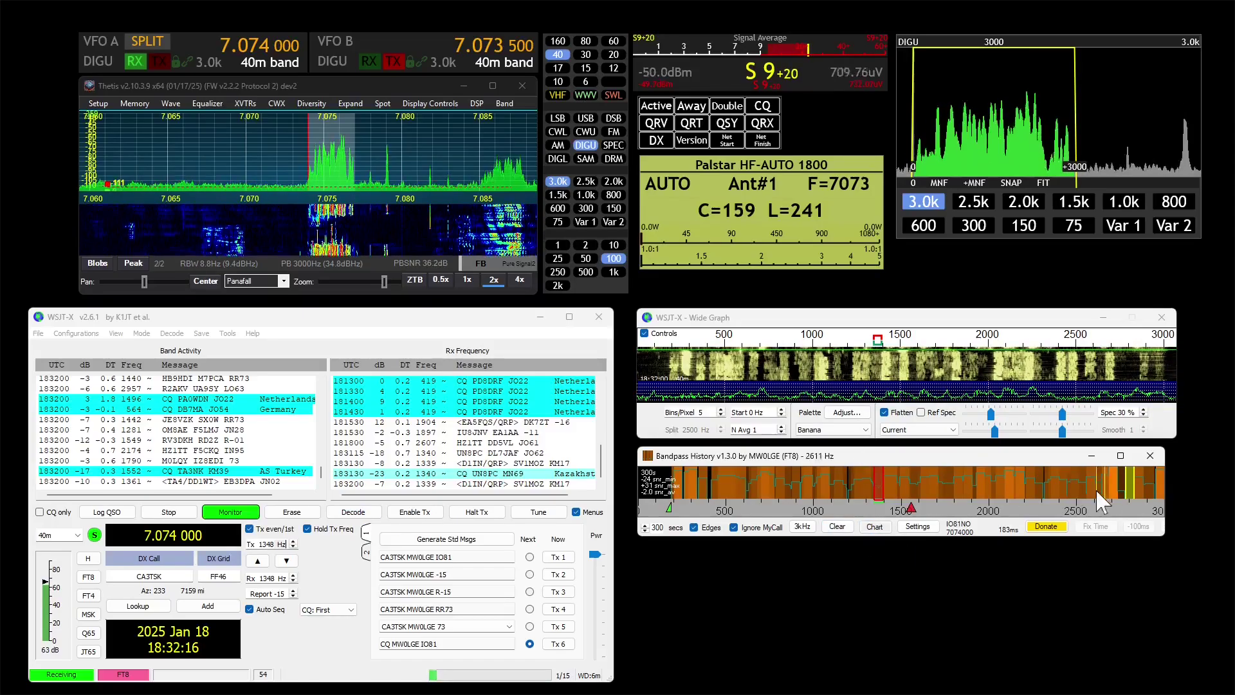
click(837, 526)
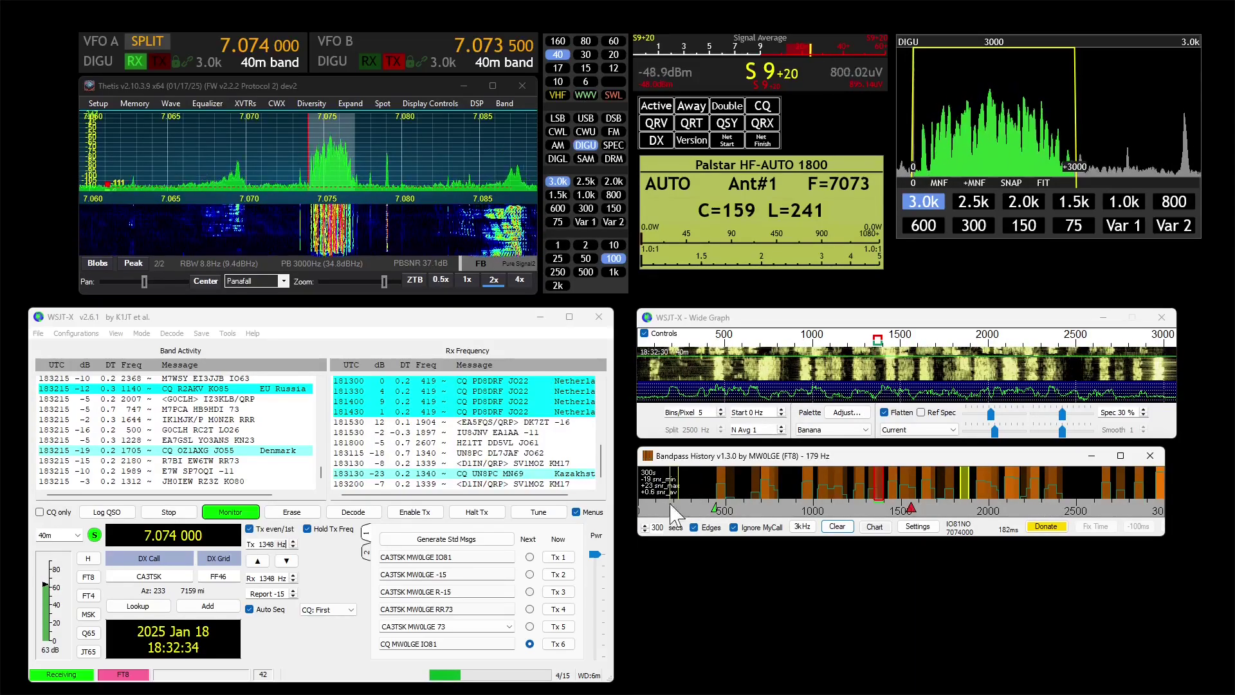
scroll(653, 529, down, 2)
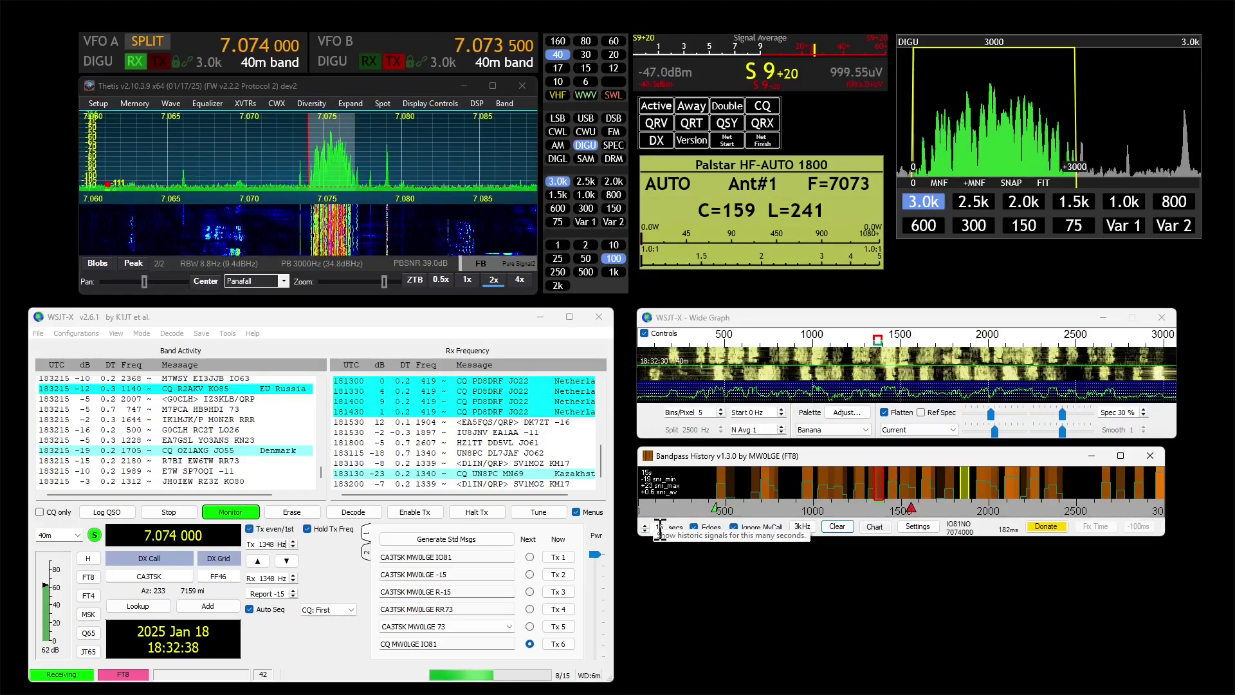
scroll(660, 528, down, 2)
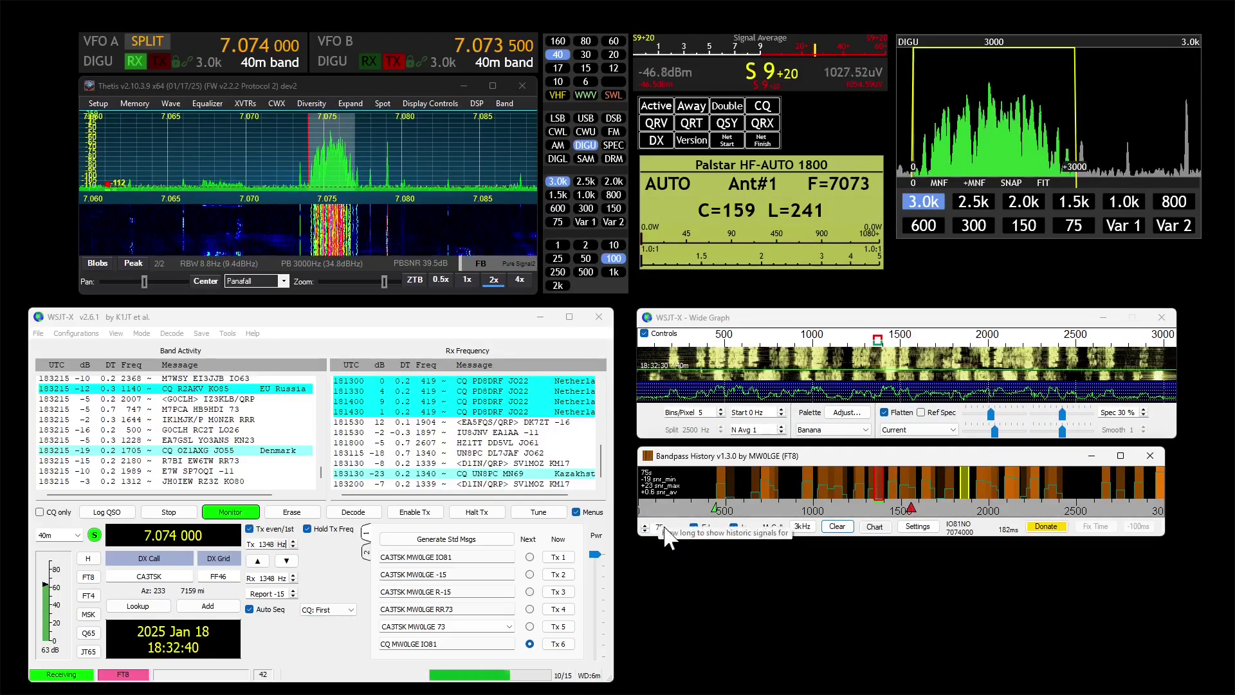
click(644, 524)
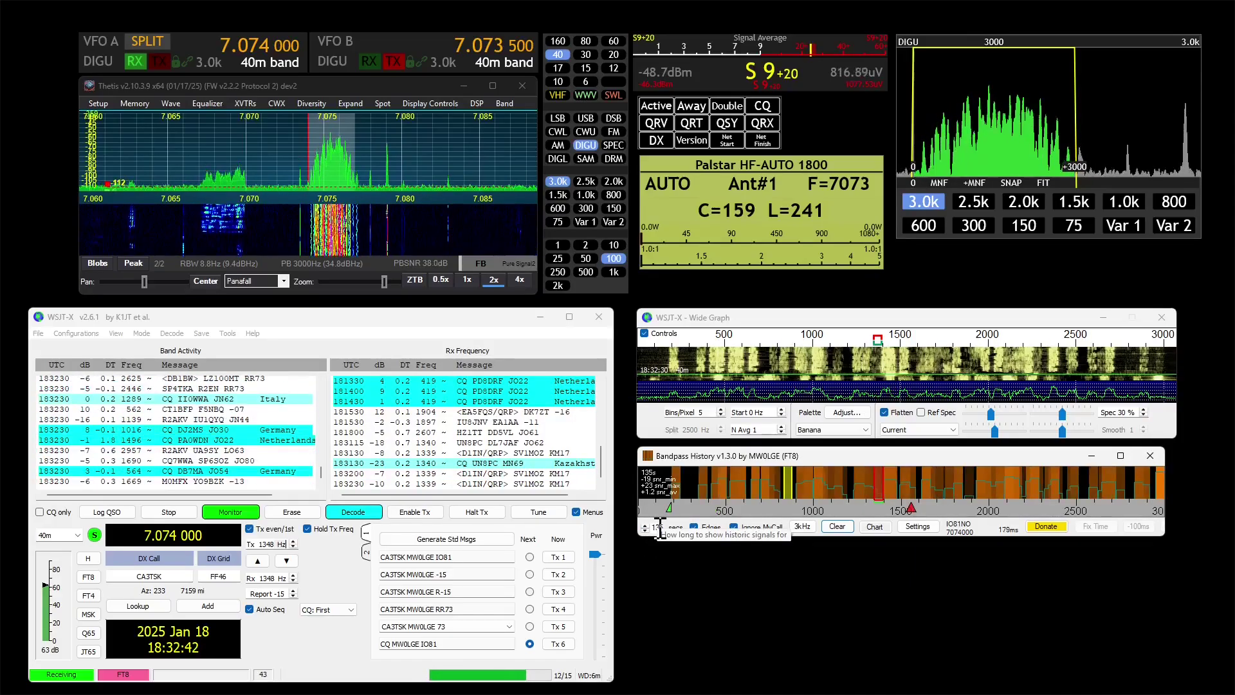
scroll(660, 526, up, 3)
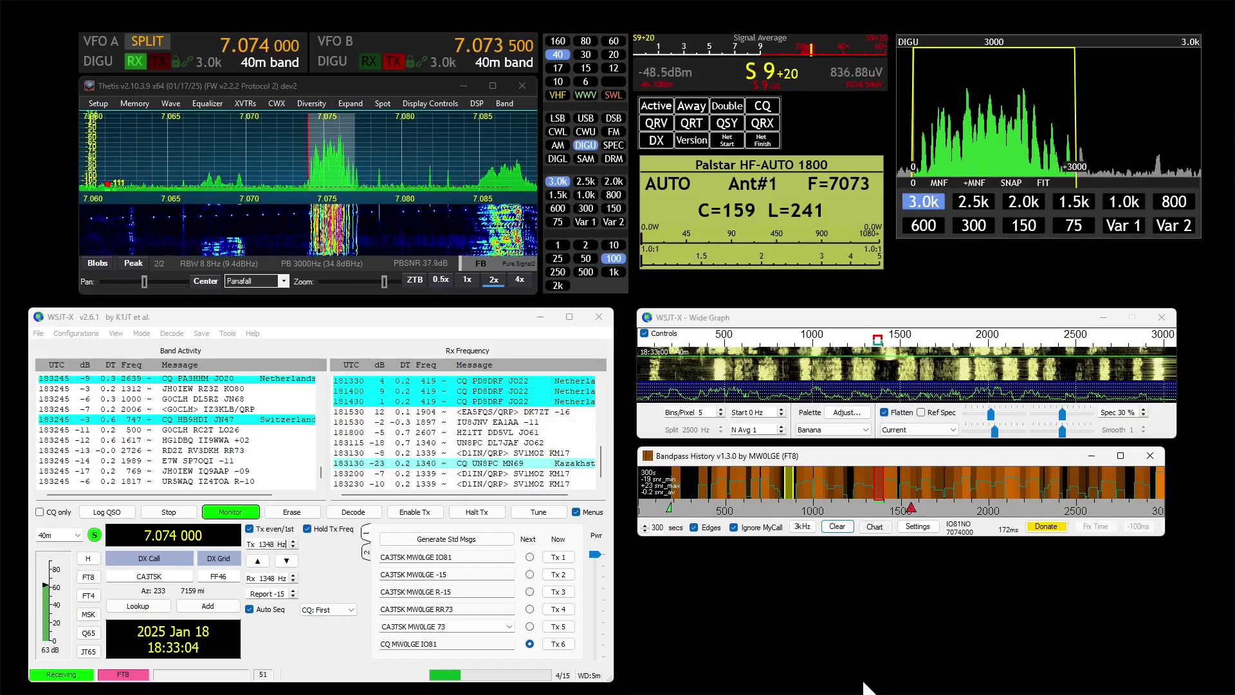
click(881, 527)
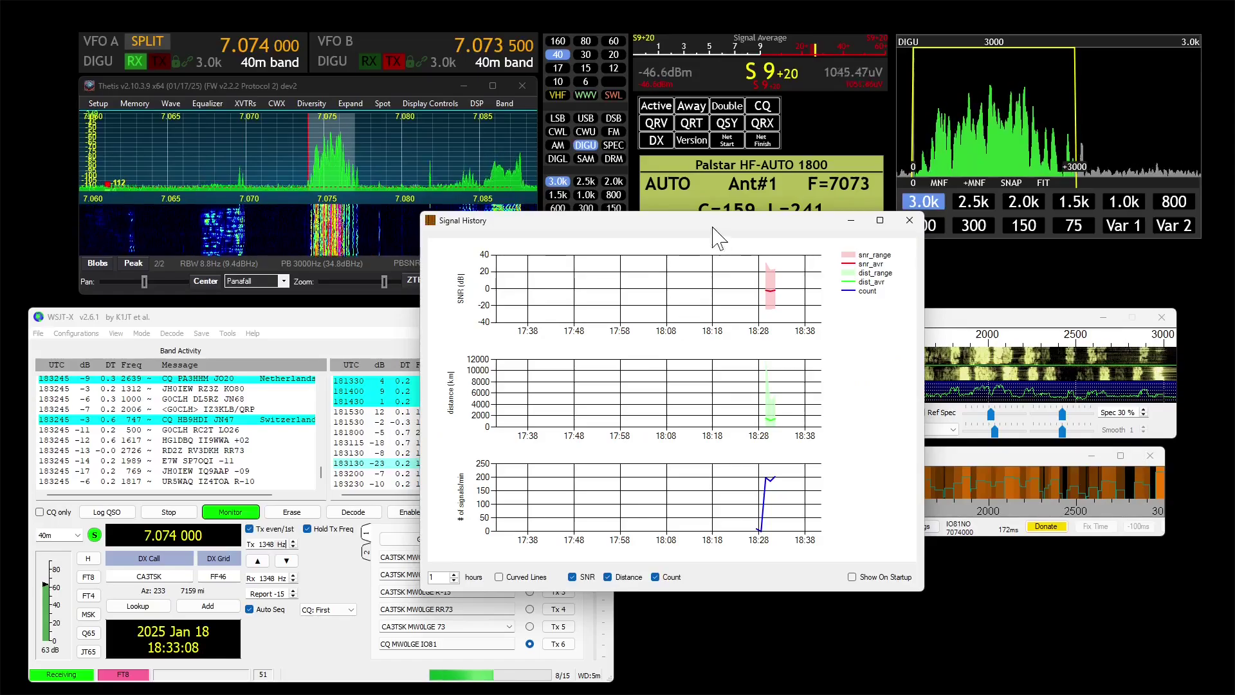
drag(718, 221, 642, 180)
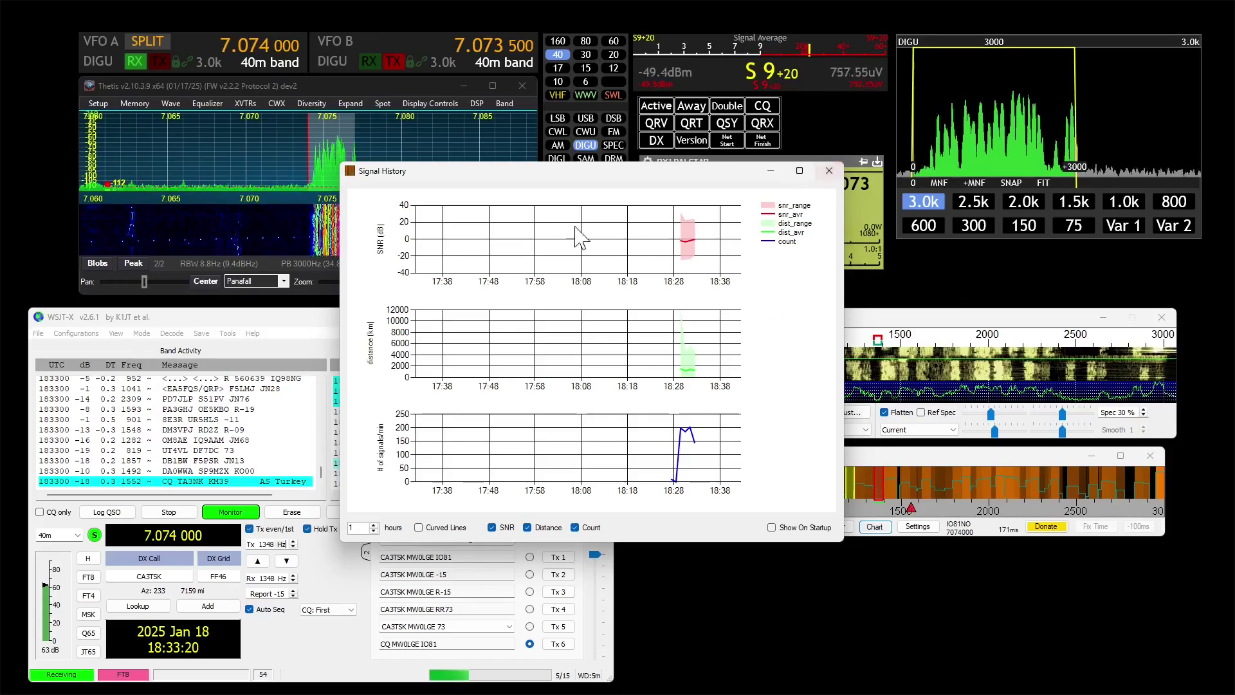
click(829, 172)
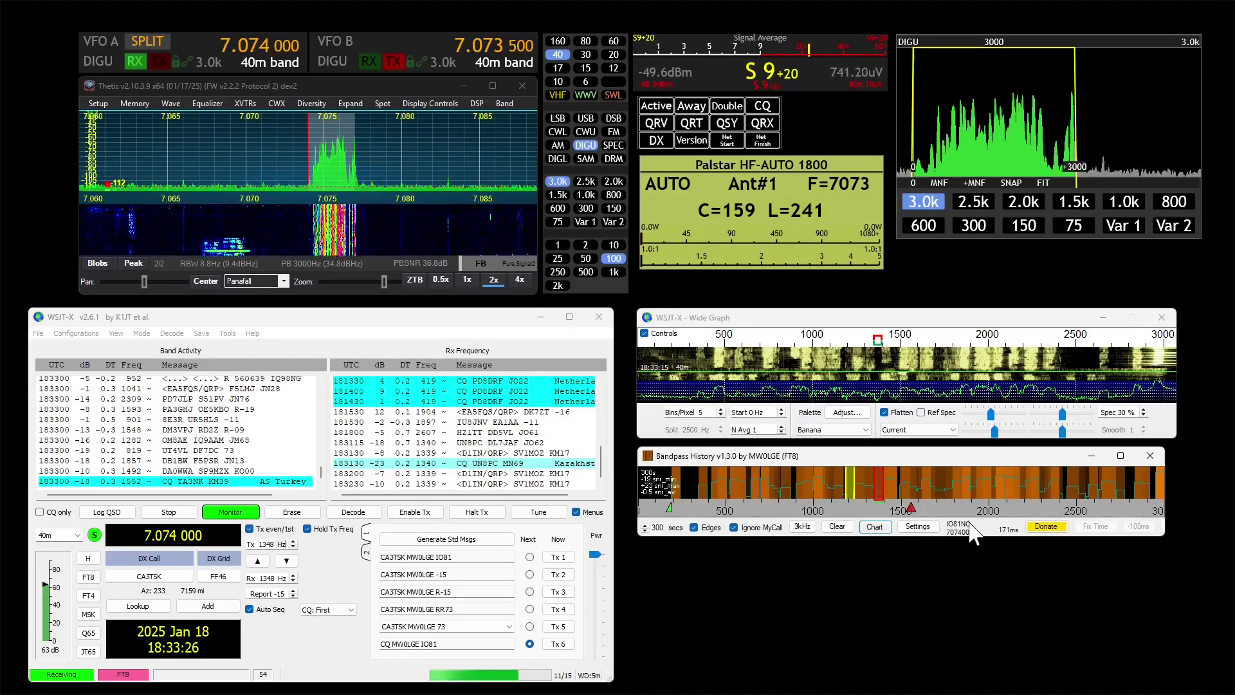
click(39, 333)
click(64, 501)
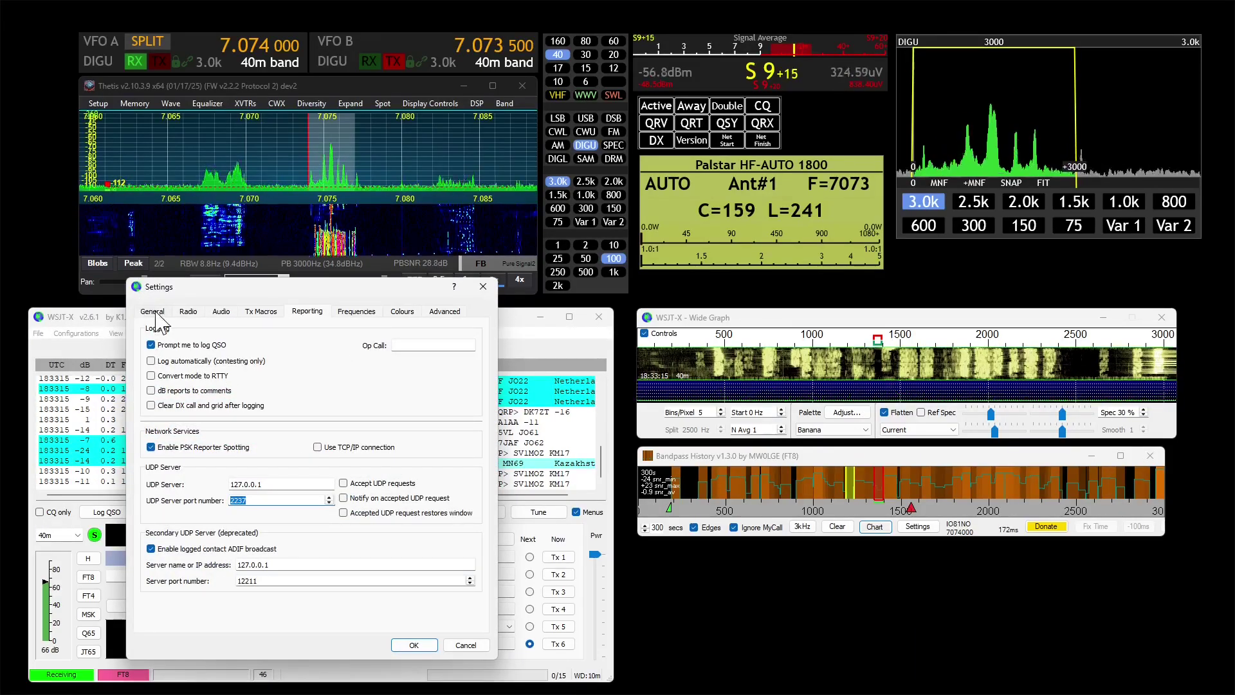
click(154, 313)
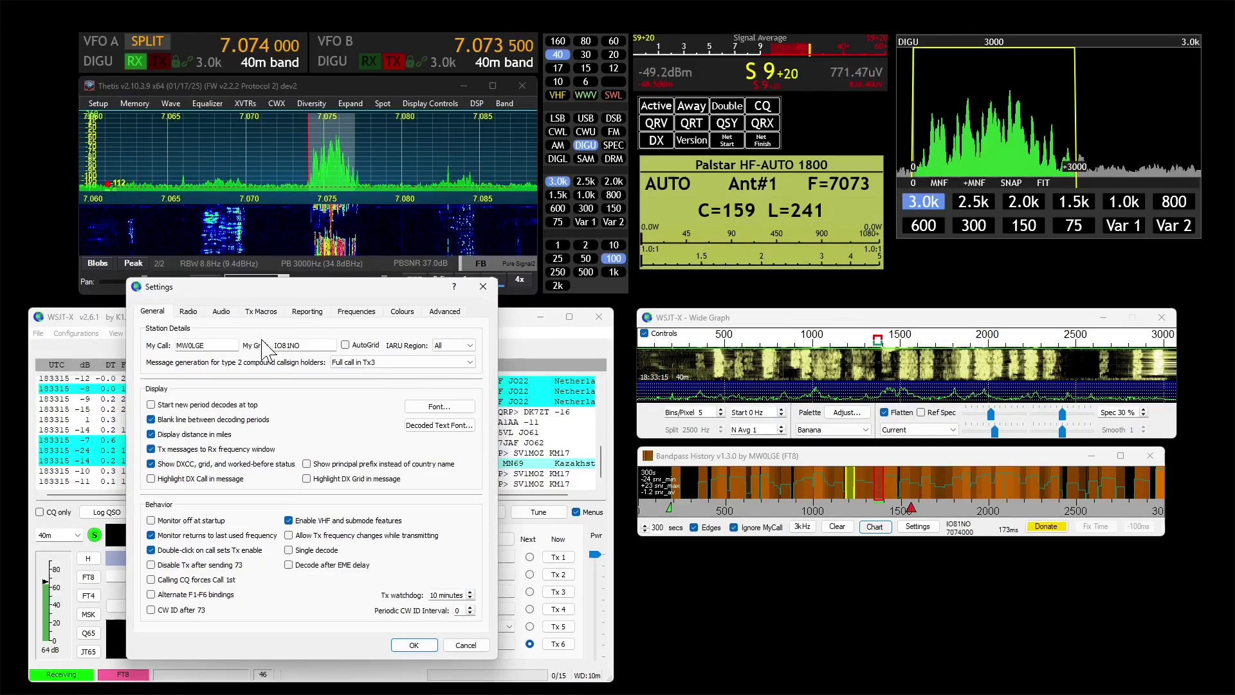
click(484, 291)
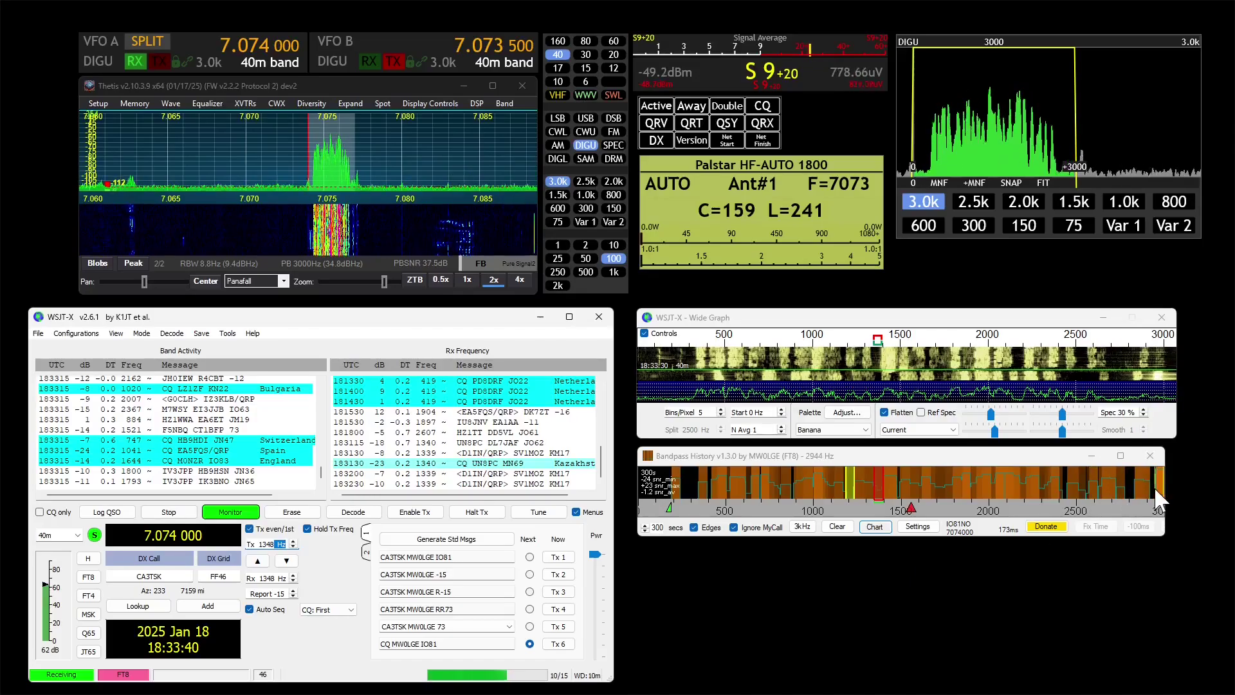
Widen Bandpass History, scroll back through earlier Band Activity decodes, then switch to Dimension 4
drag(1165, 487, 1218, 486)
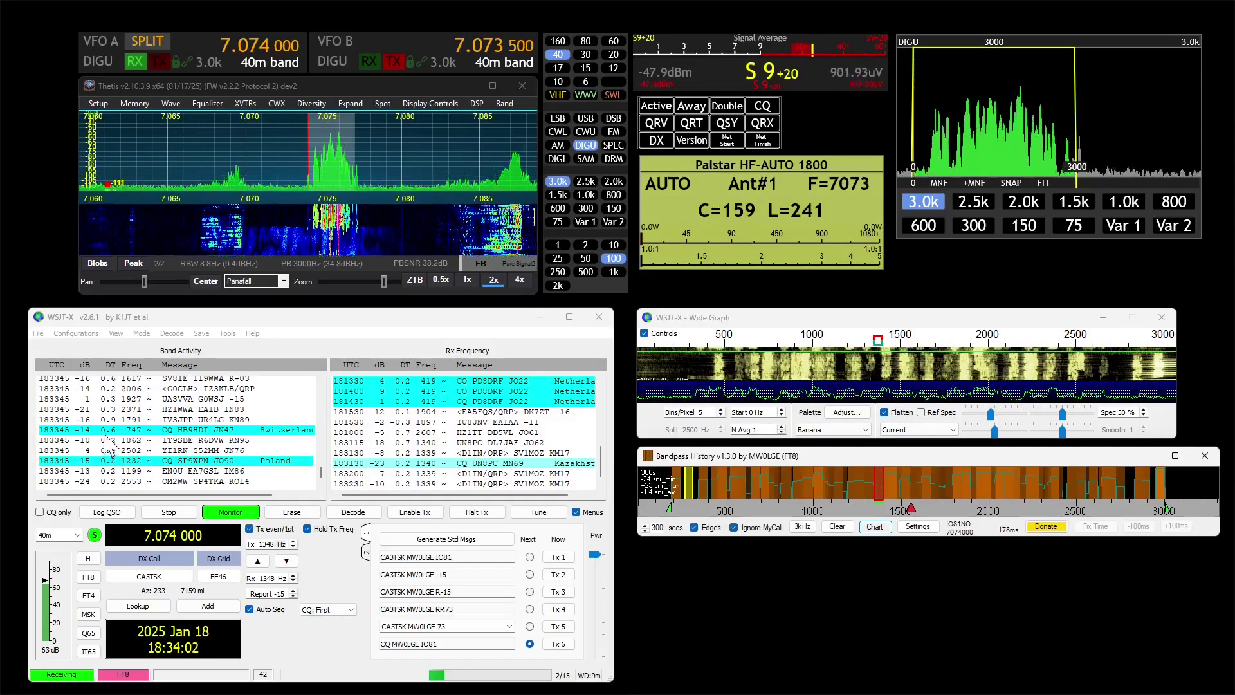
scroll(106, 439, up, 5)
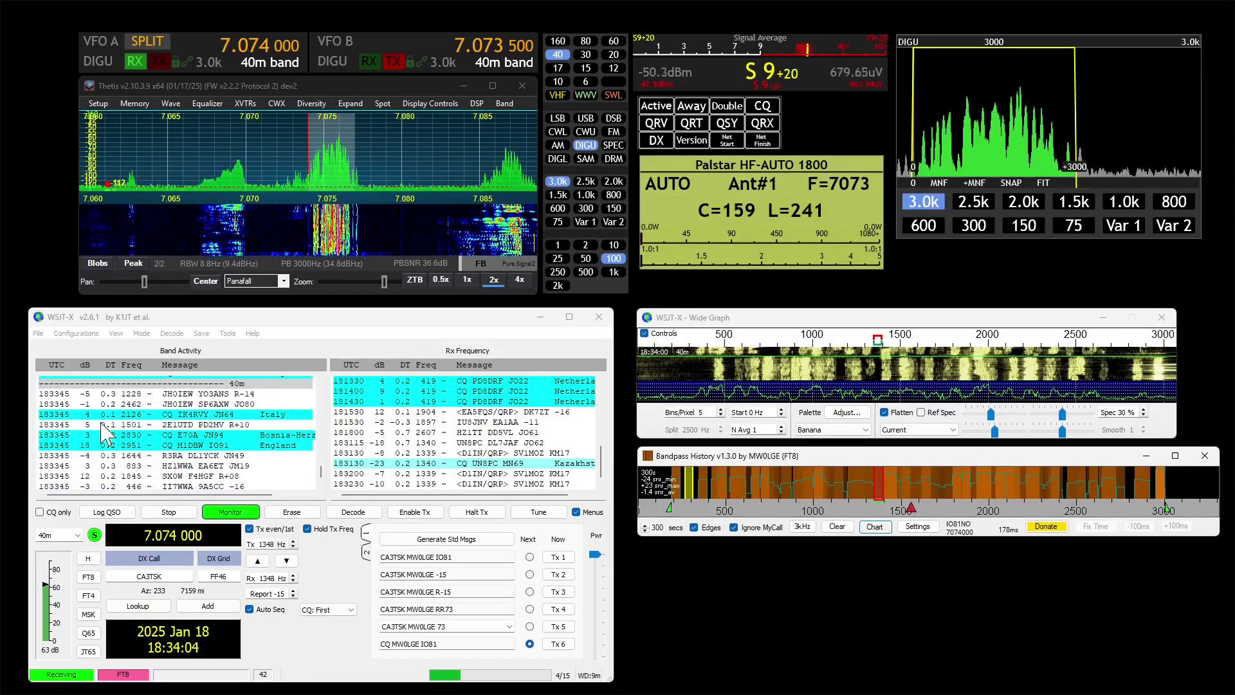
scroll(103, 429, up, 3)
scroll(101, 430, up, 3)
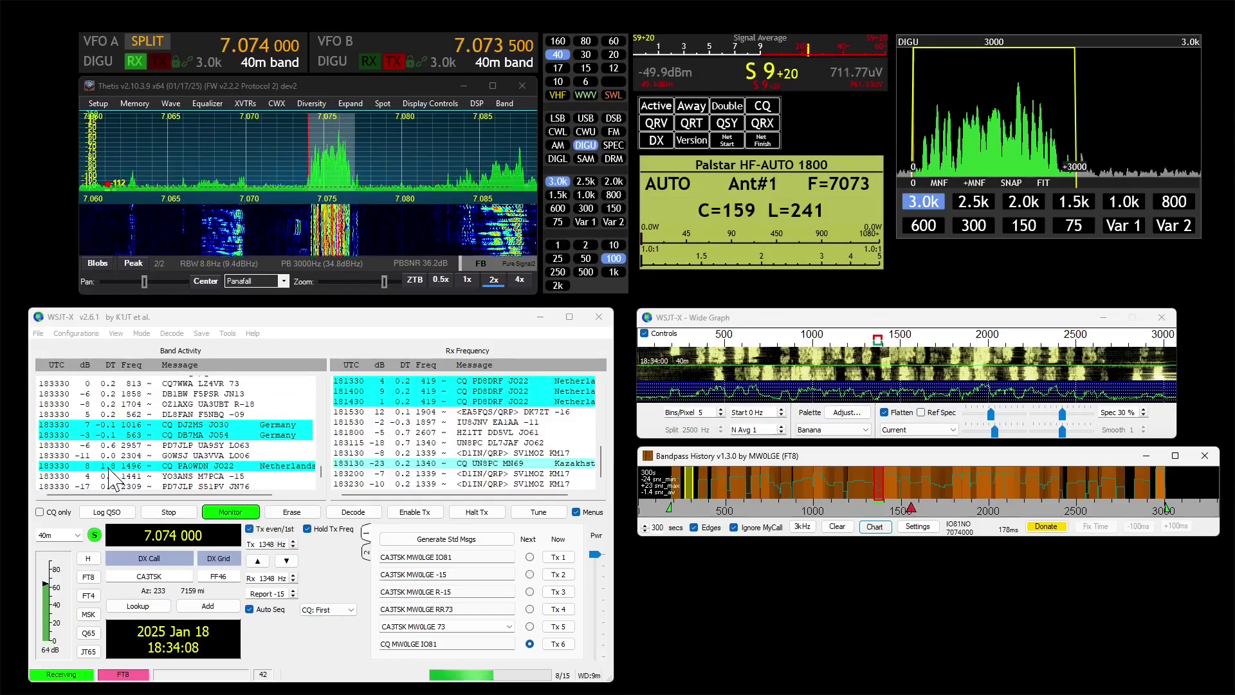
scroll(111, 479, down, 5)
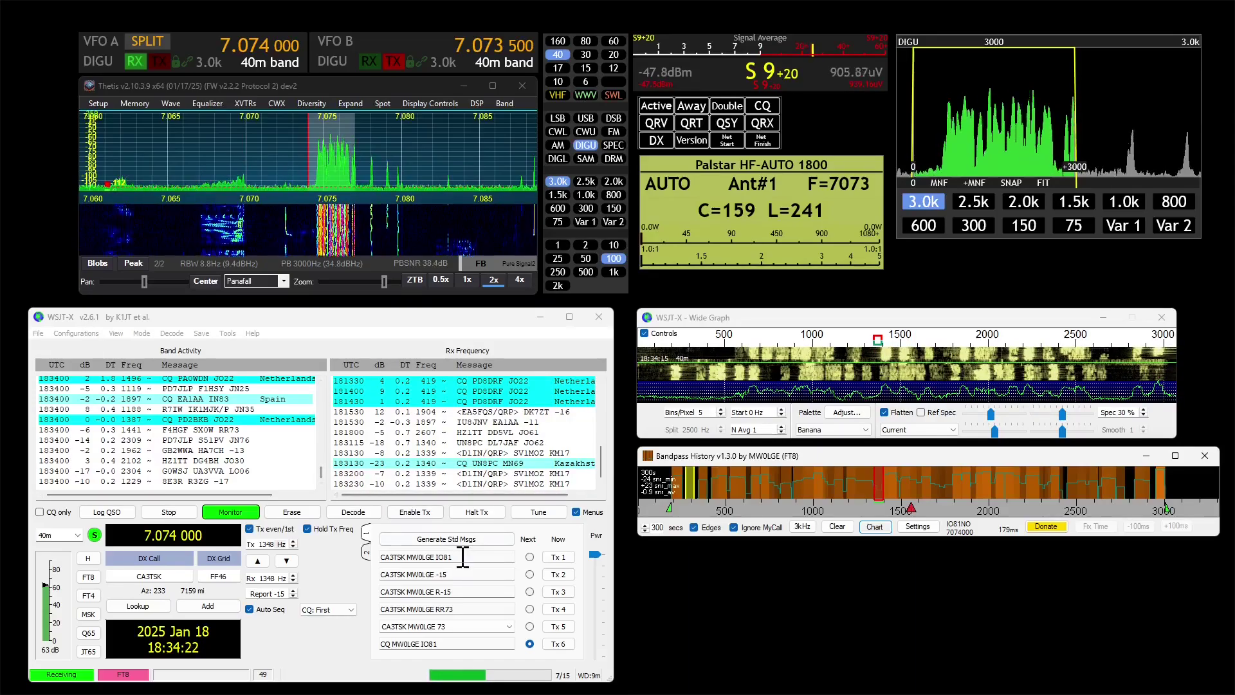
key(alt+Tab)
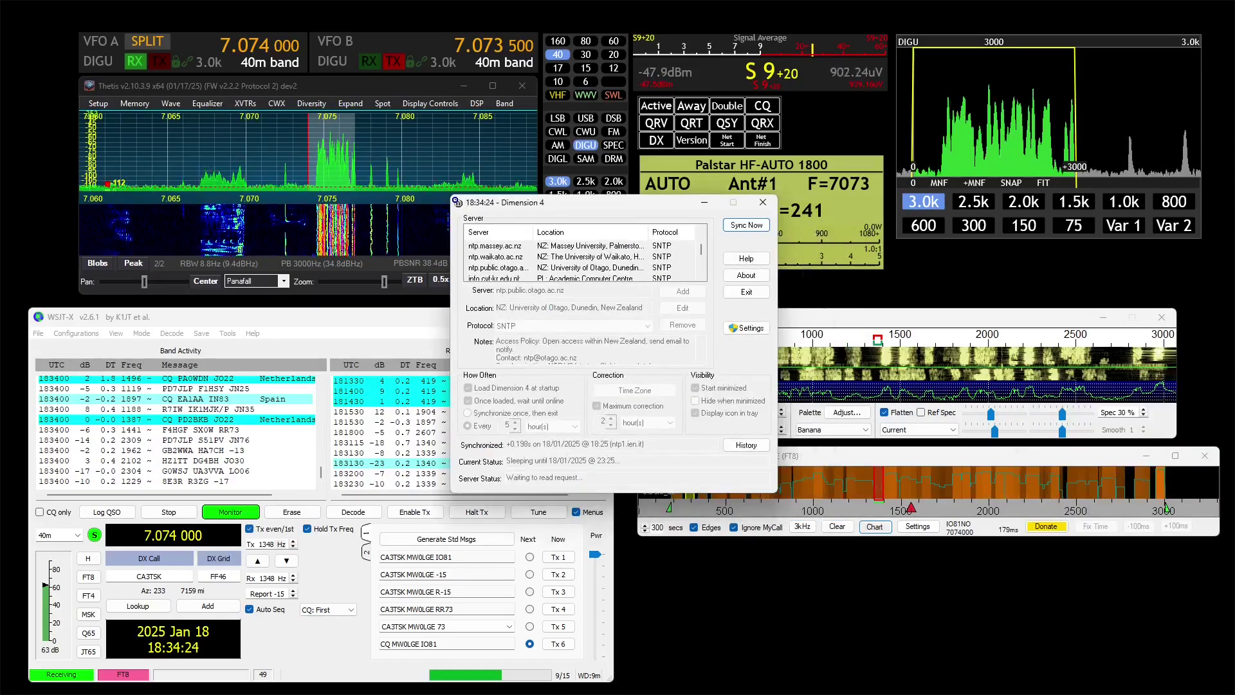
Minimise the Dimension 4 window to reveal WSJT-X, Wide Graph and Bandpass History
click(705, 203)
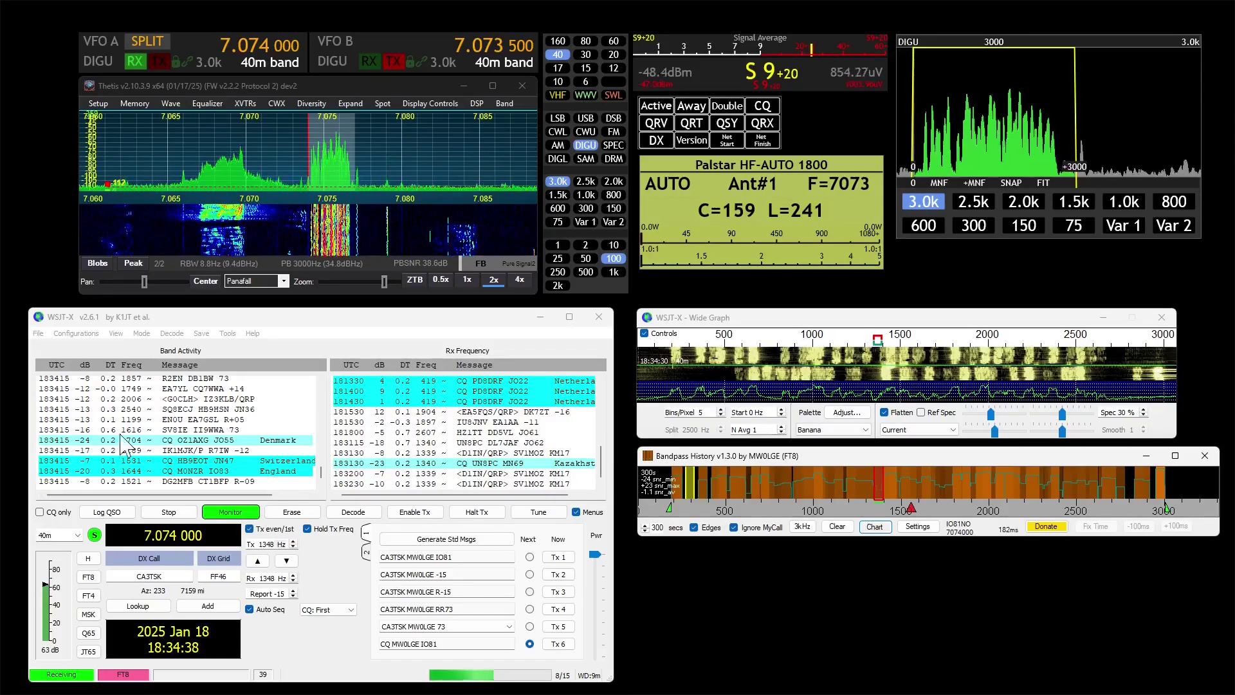
scroll(119, 444, up, 3)
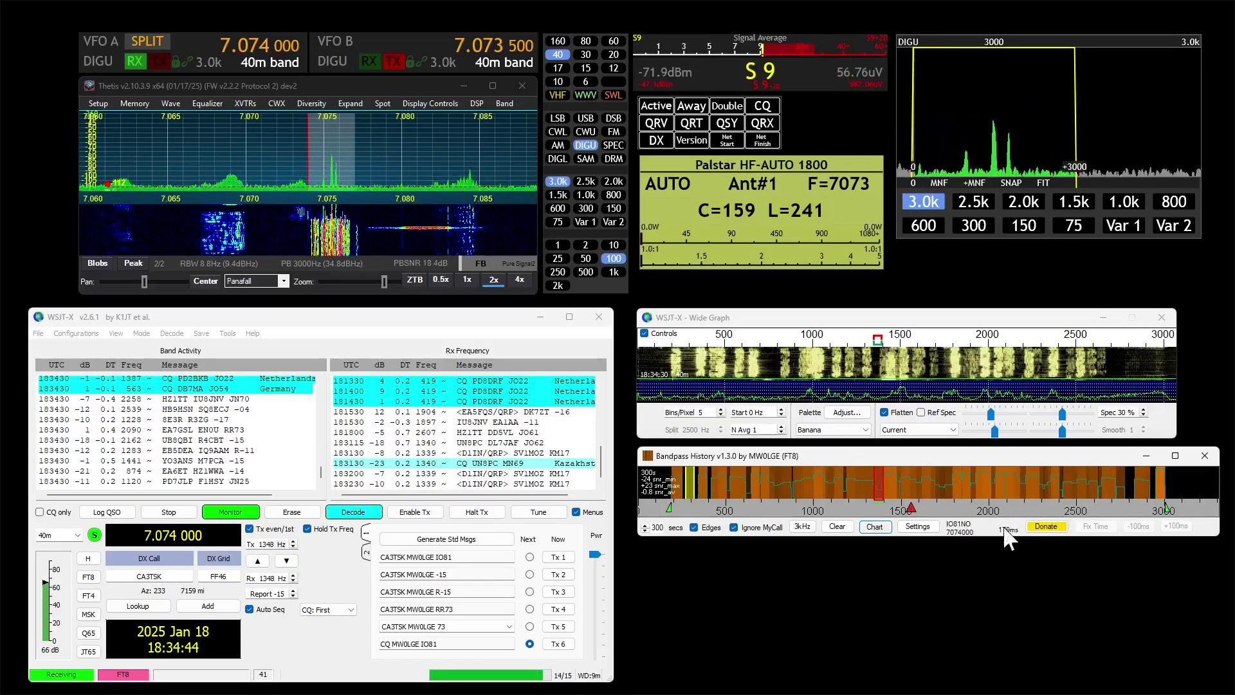
Close Bandpass History, then relaunch it from Windows search with administrator rights, approving the UAC prompt
click(1205, 456)
key(super)
text(band)
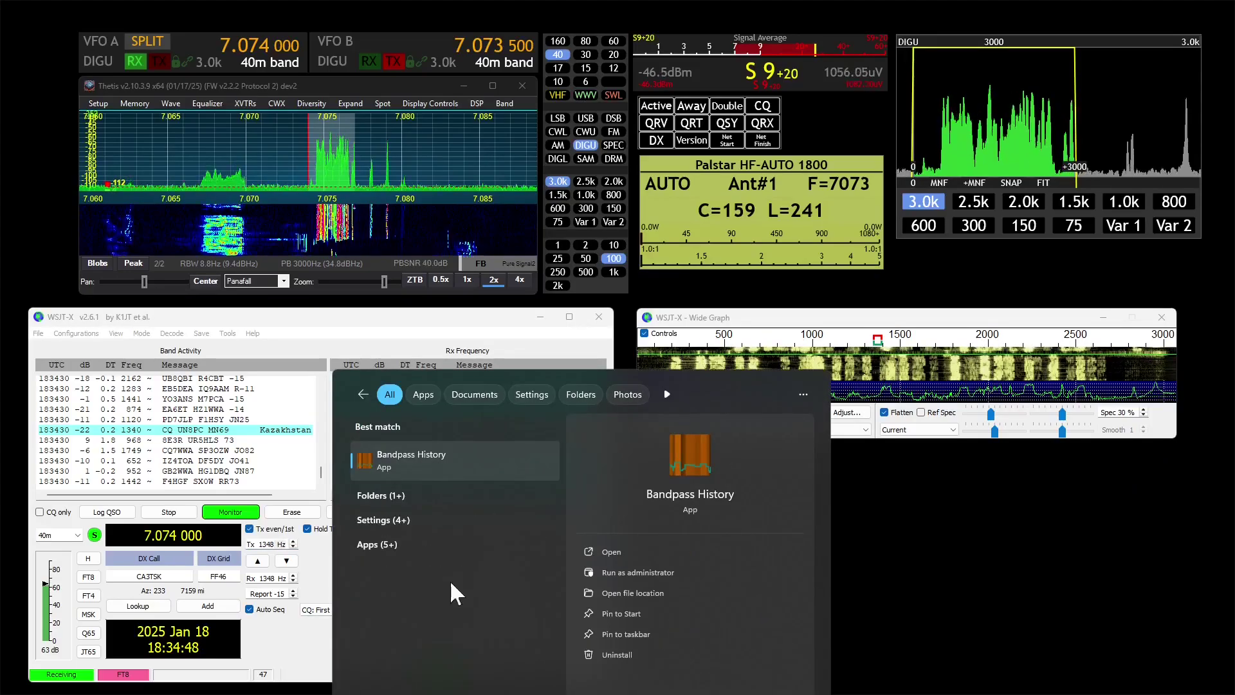
right_click(441, 461)
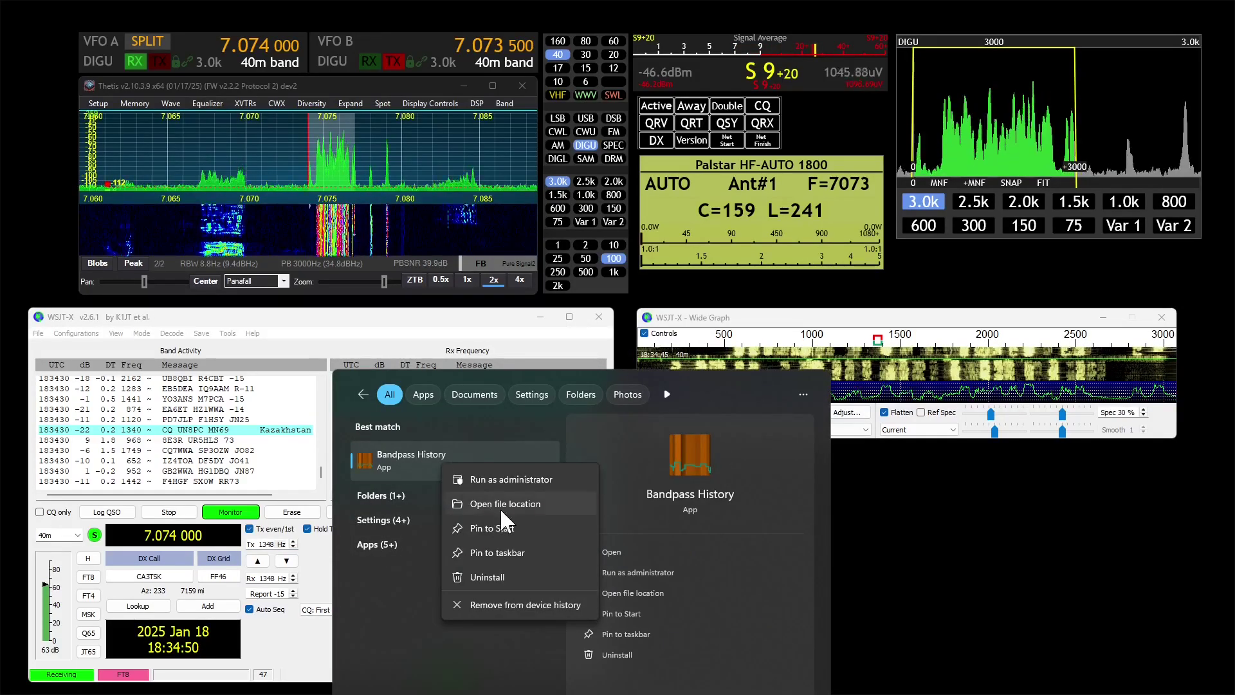
click(512, 478)
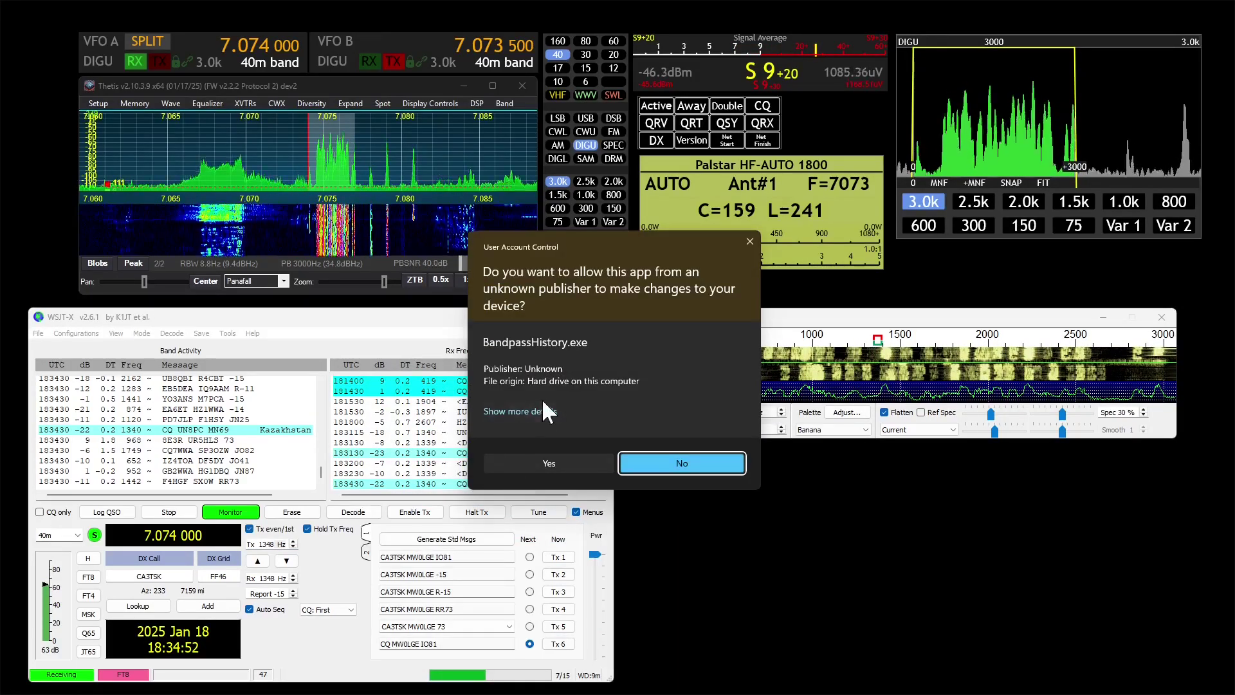
click(535, 462)
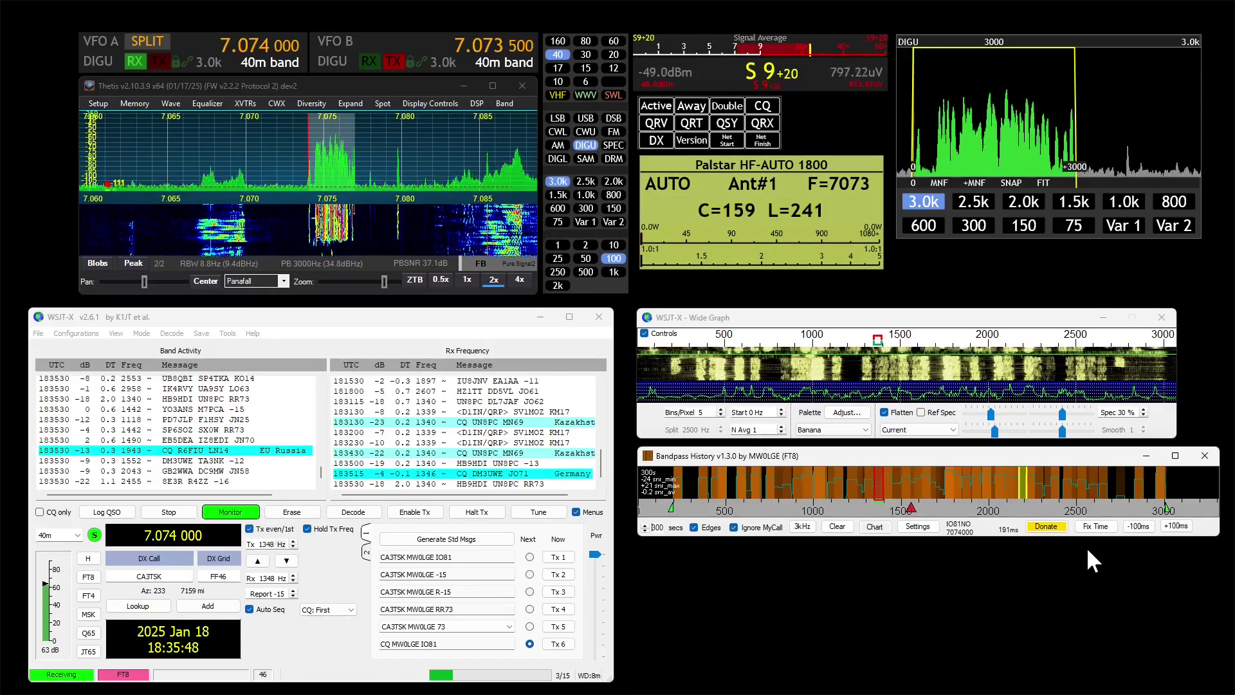
Apply Fix Time so the timing offset reads about 22 ms
click(1102, 535)
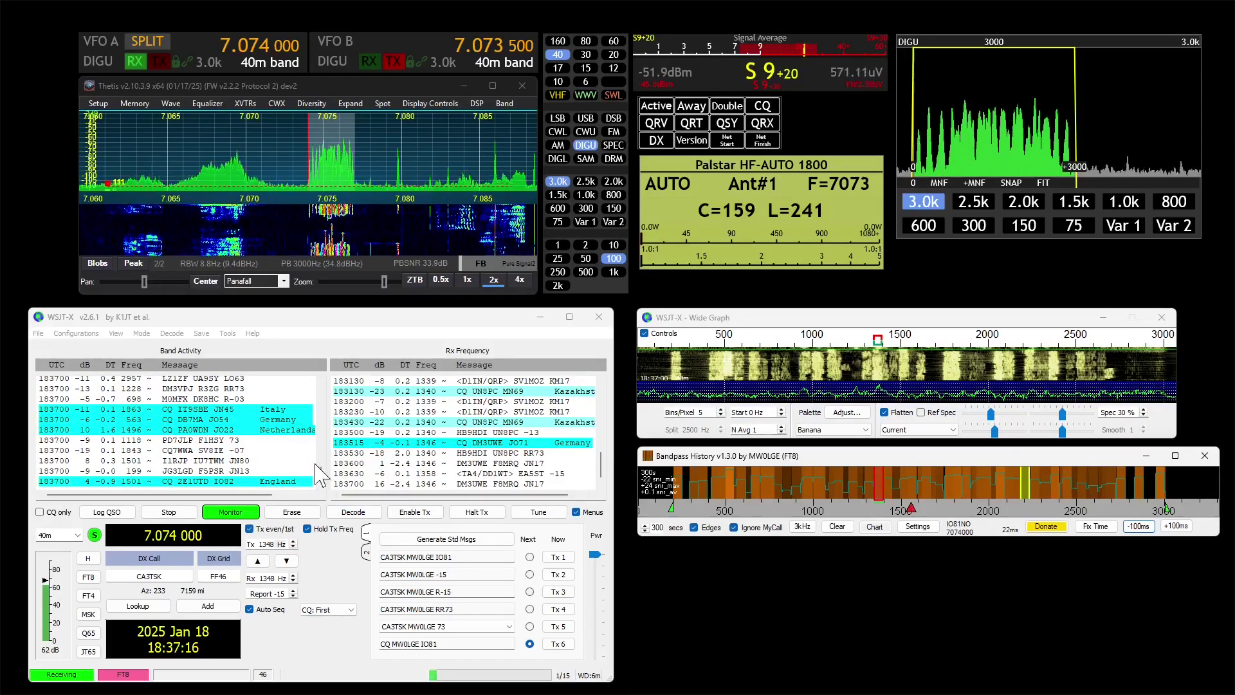
scroll(324, 479, up, 3)
scroll(323, 481, down, 3)
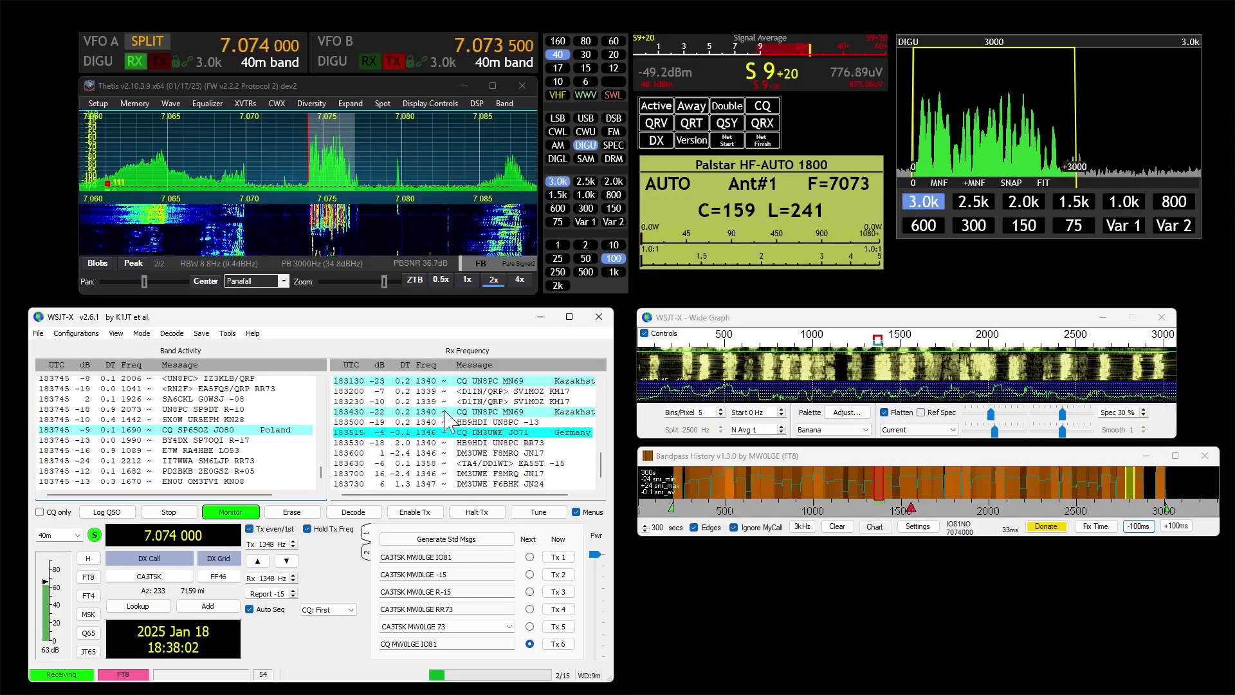
Switch WSJT-X to FT4 on 7.047 500 MHz and clear the old FT8 history from Bandpass History
click(142, 333)
click(157, 361)
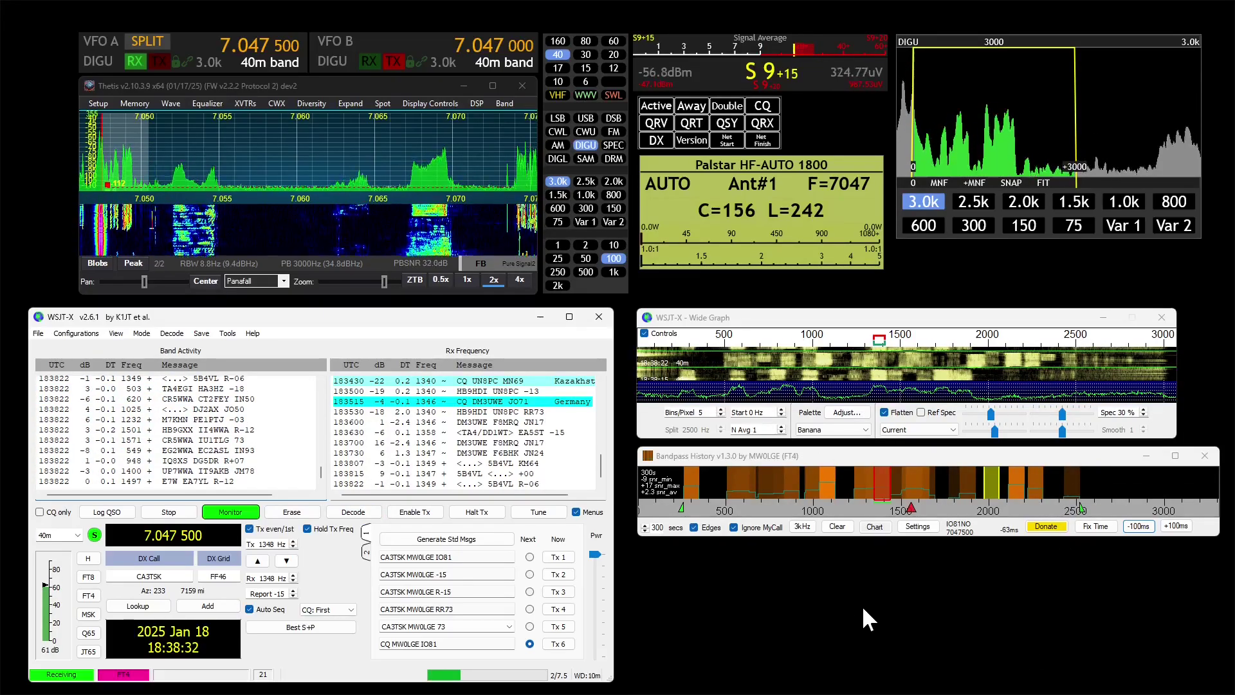
click(836, 527)
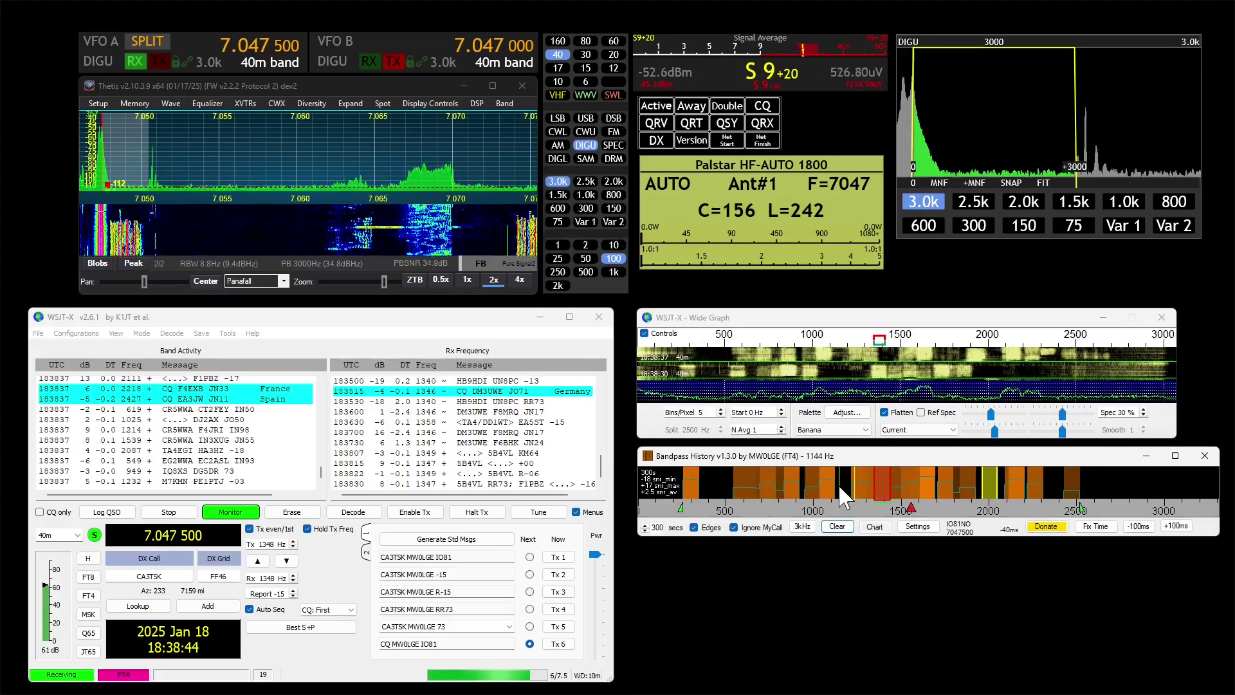
Try Rx/Tx offsets of about 1967, 1589 and 1205 Hz, settling in the clear gap at 1978 Hz
right_click(989, 352)
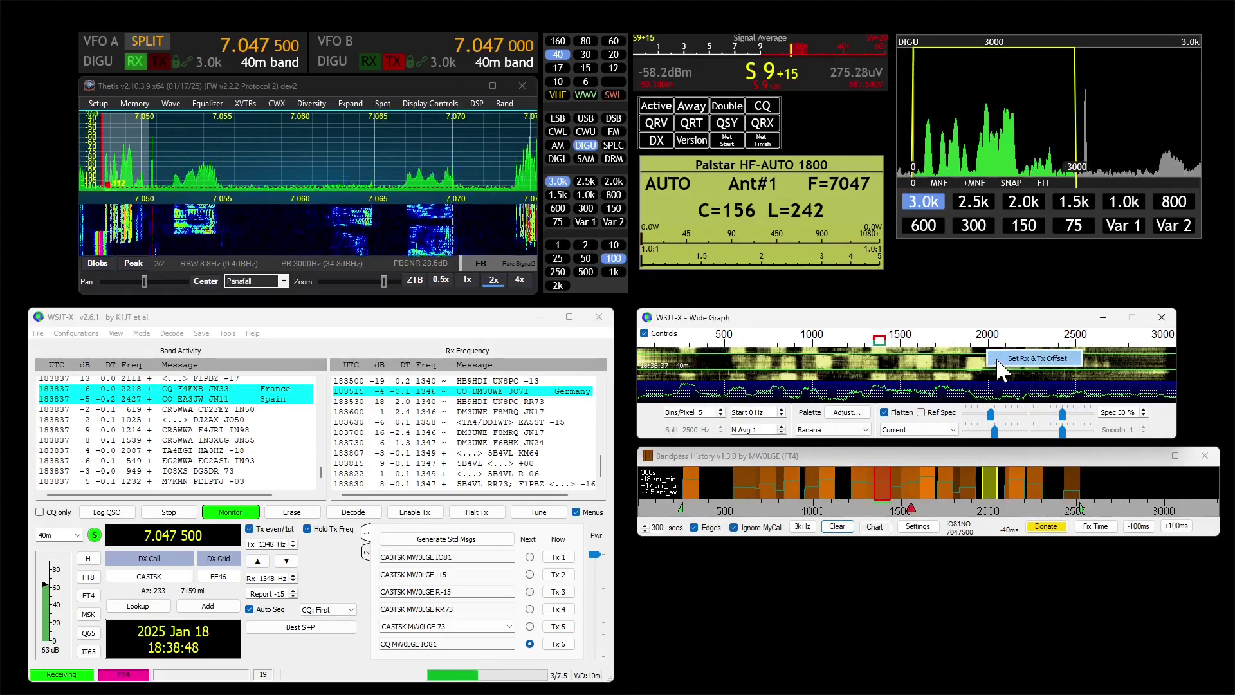
click(998, 359)
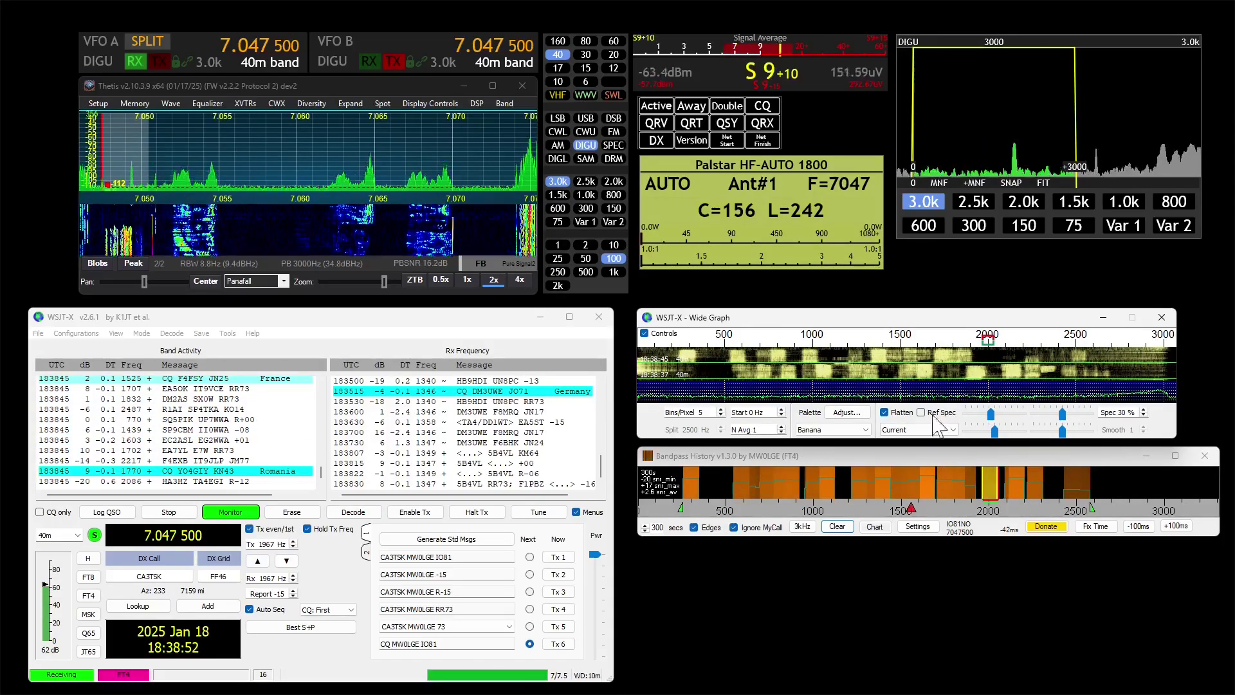
click(925, 495)
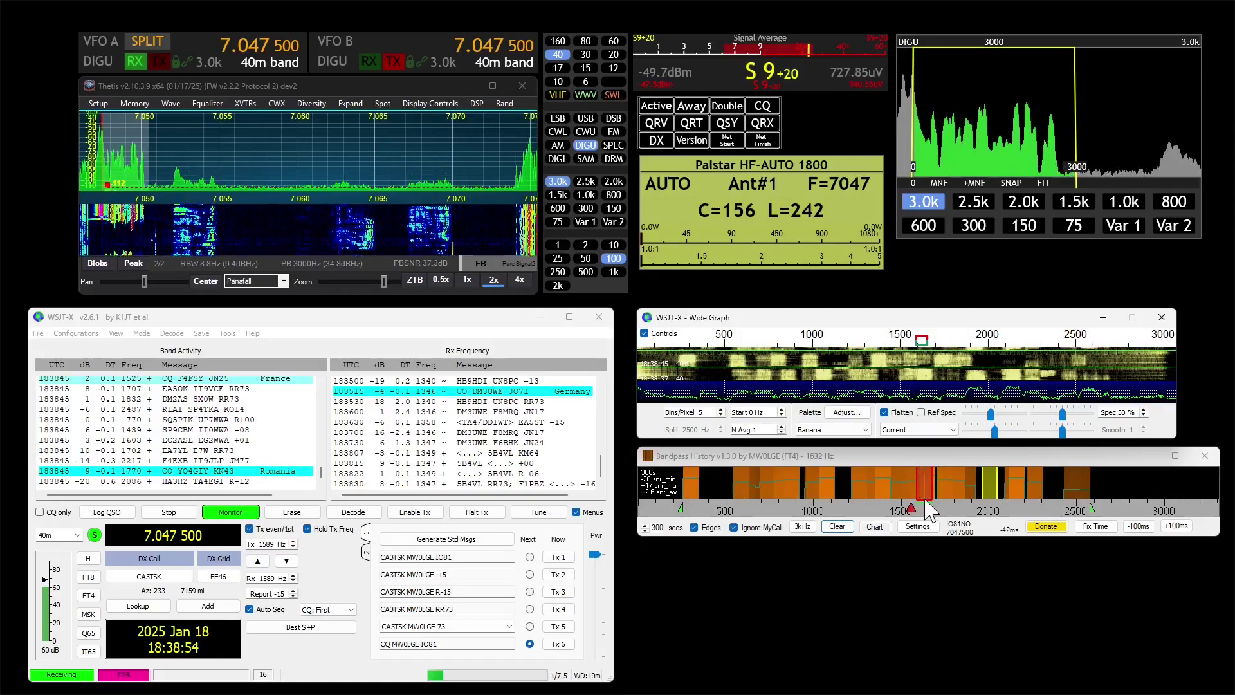
ctrl+click(848, 336)
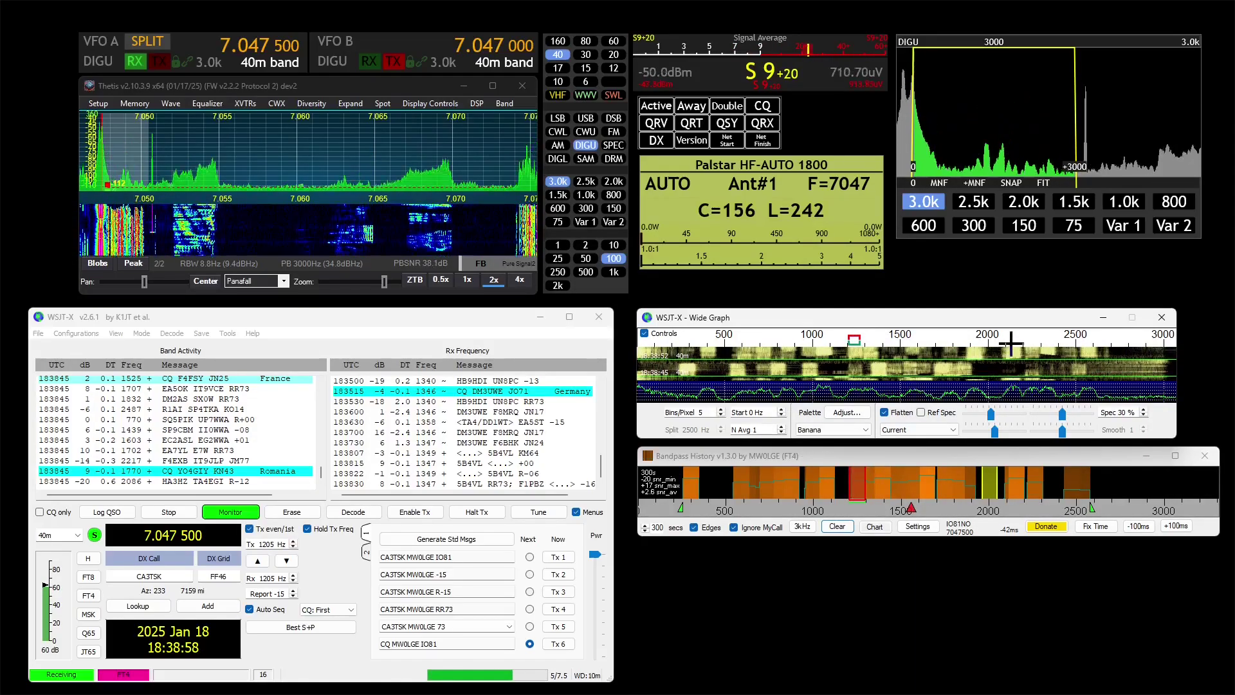
ctrl+click(988, 340)
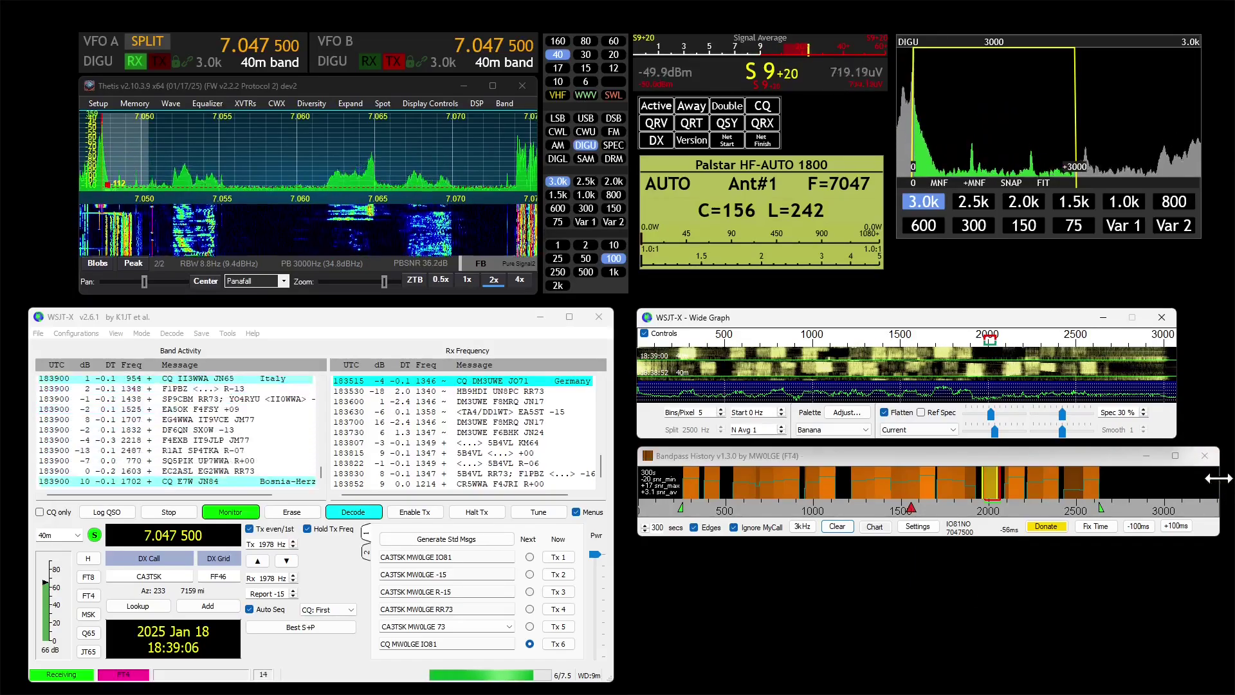
Drag the right edge of Bandpass History about 80 pixels to the left to narrow it
drag(1218, 478, 1168, 484)
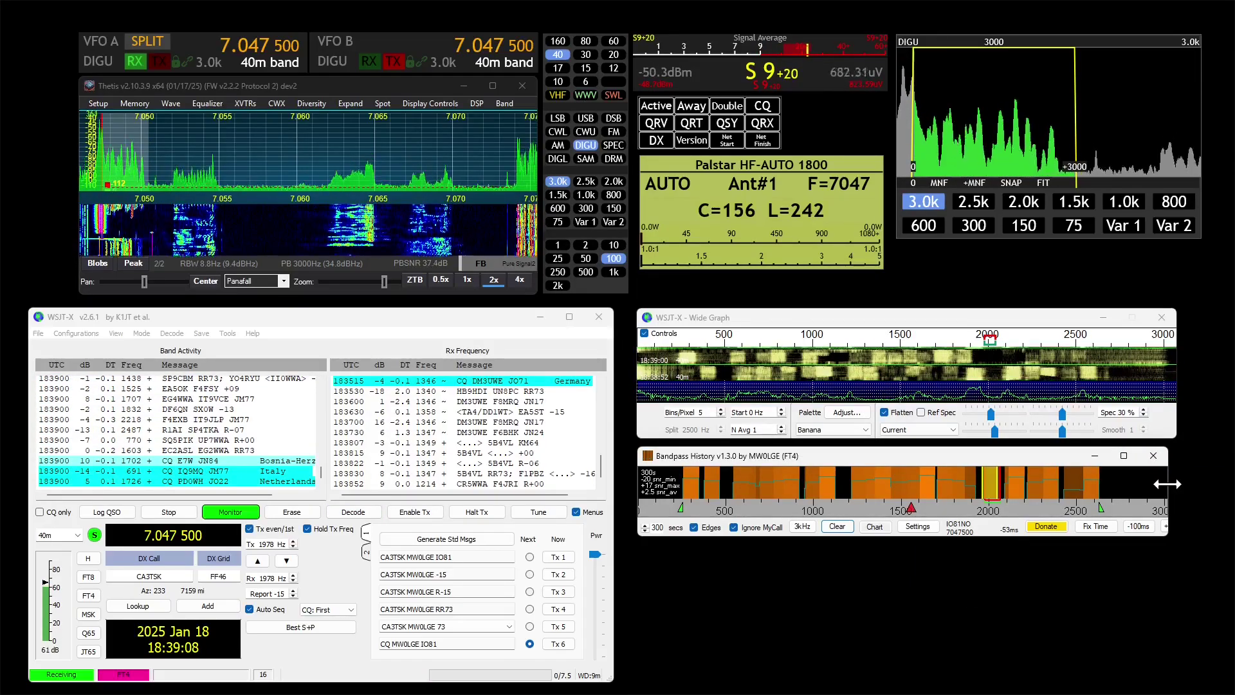